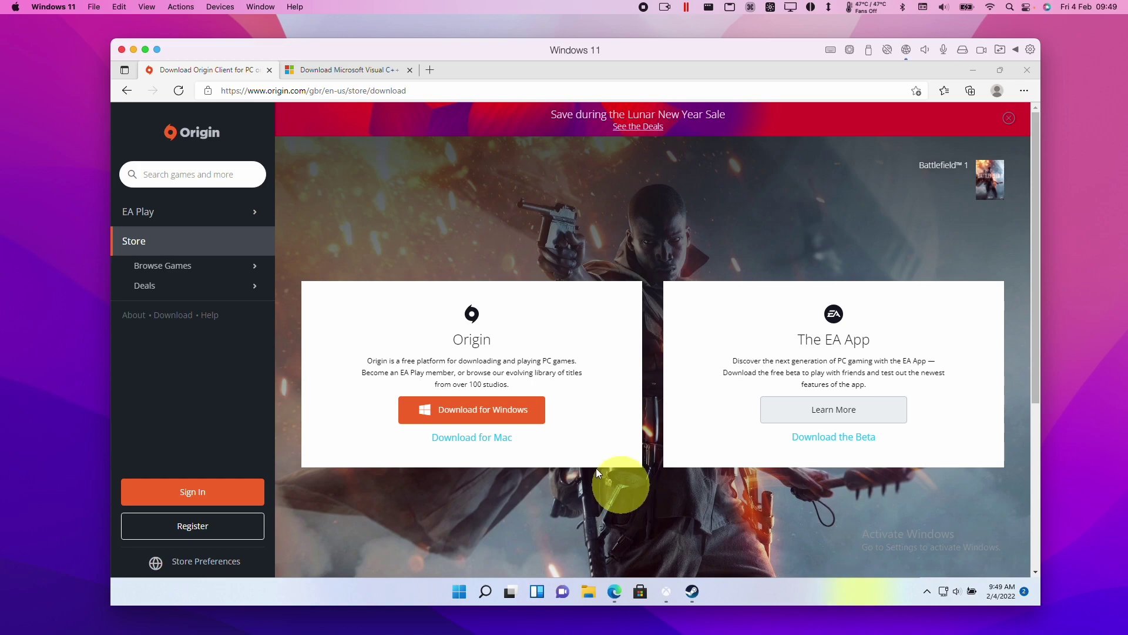
Step: Check which Microsoft account is signed in on the Windows Insider site
drag(464, 311, 559, 373)
click(558, 383)
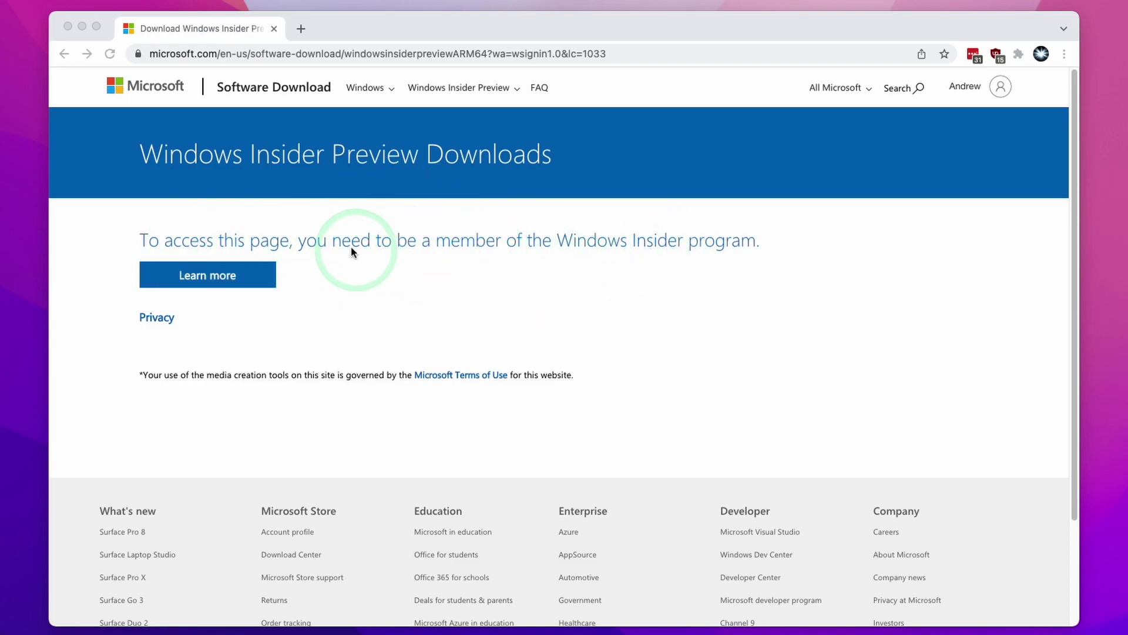
click(1001, 89)
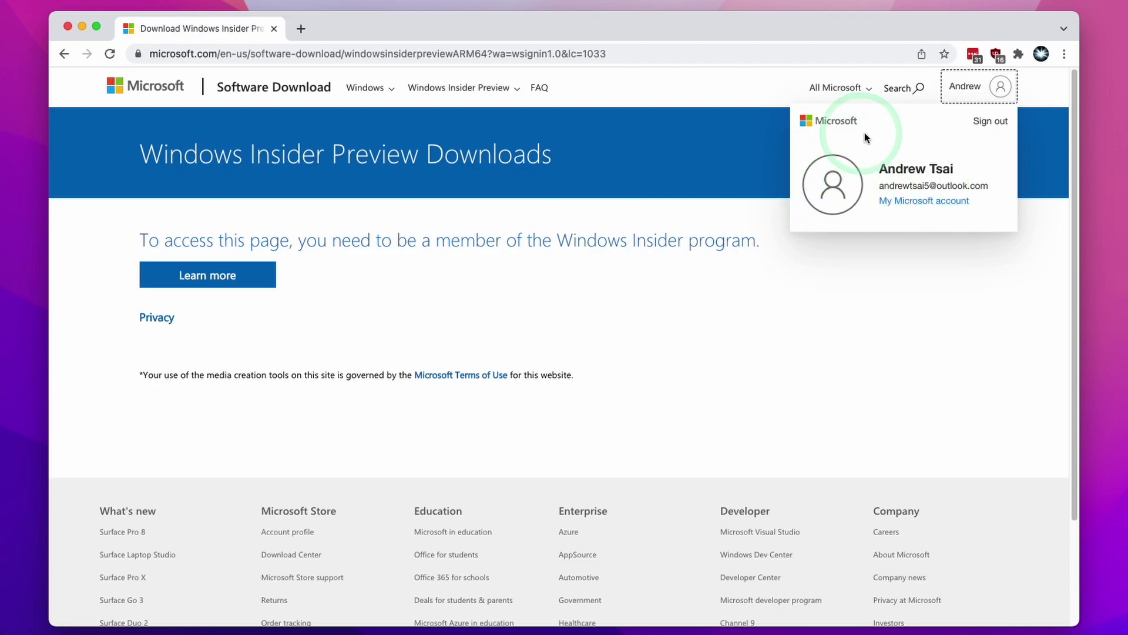
click(700, 283)
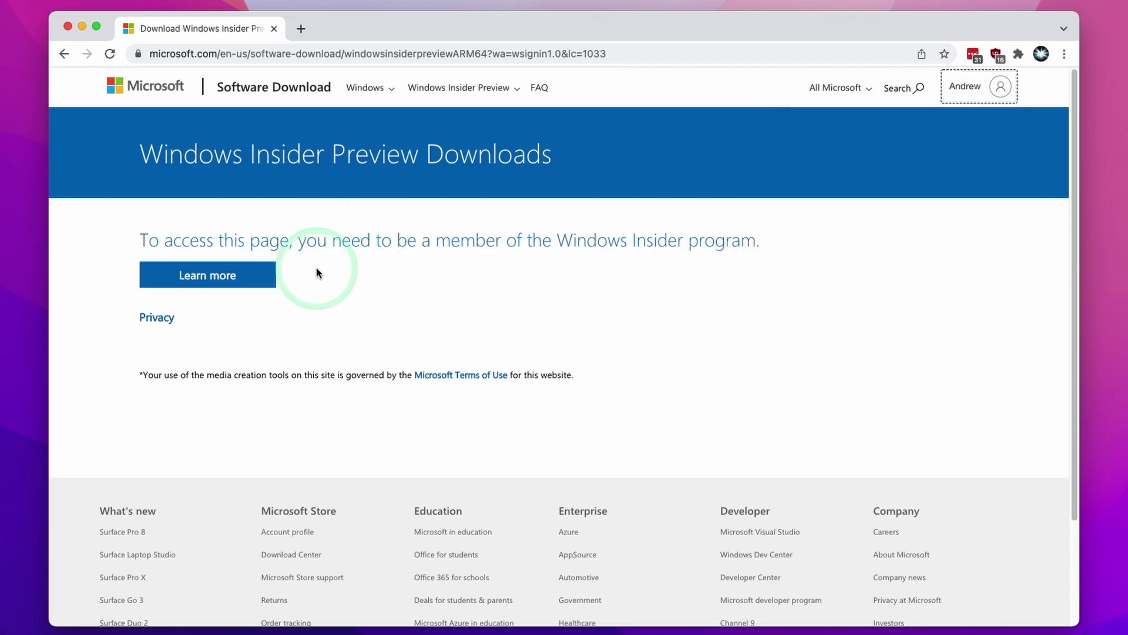
Step: Open the Windows Insider Program information page and start registration
click(207, 280)
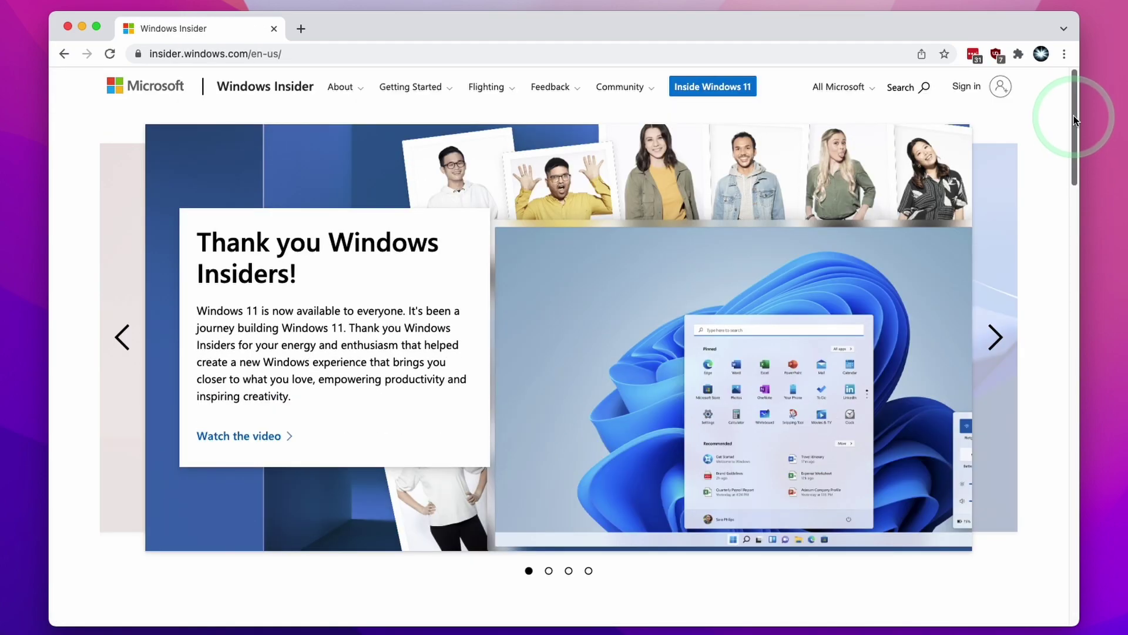
drag(1075, 100, 1064, 242)
drag(260, 117, 301, 142)
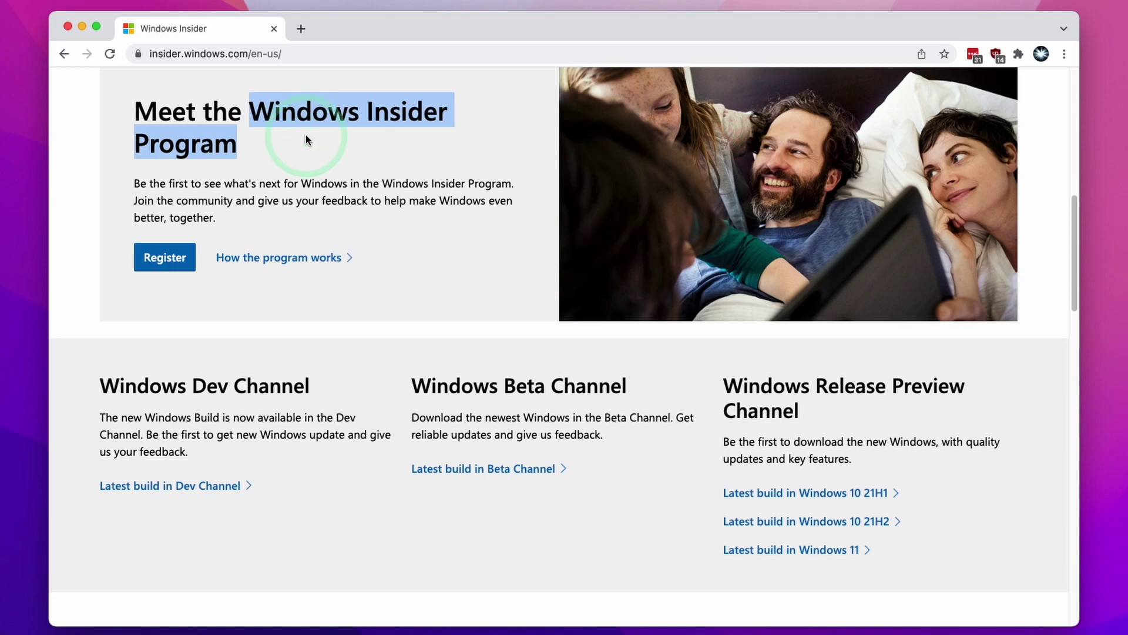
click(282, 136)
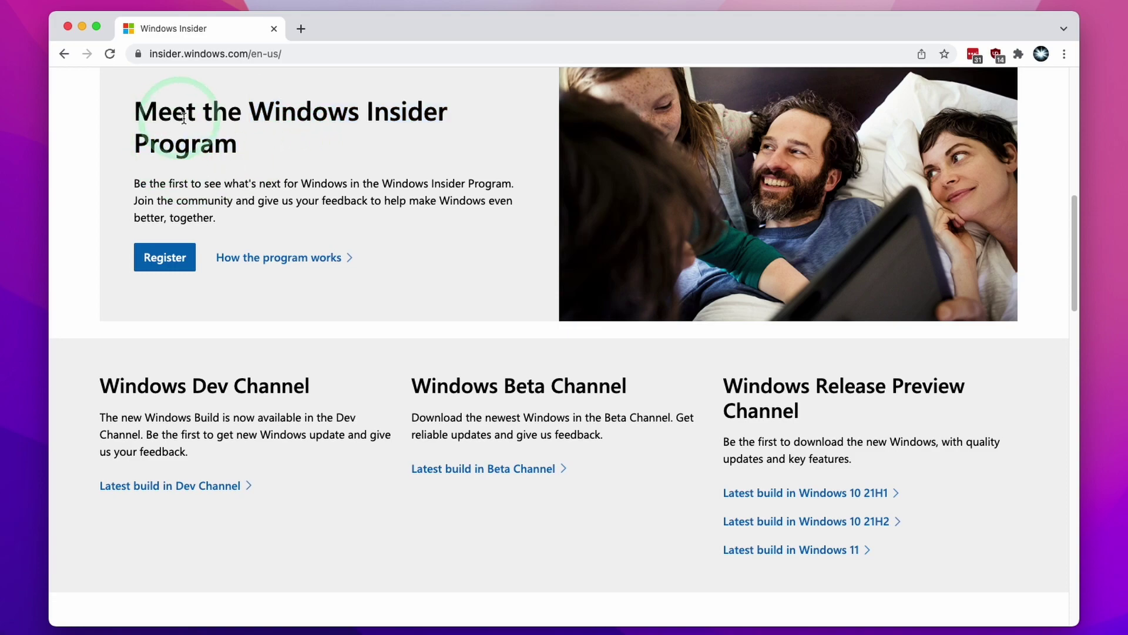
click(159, 264)
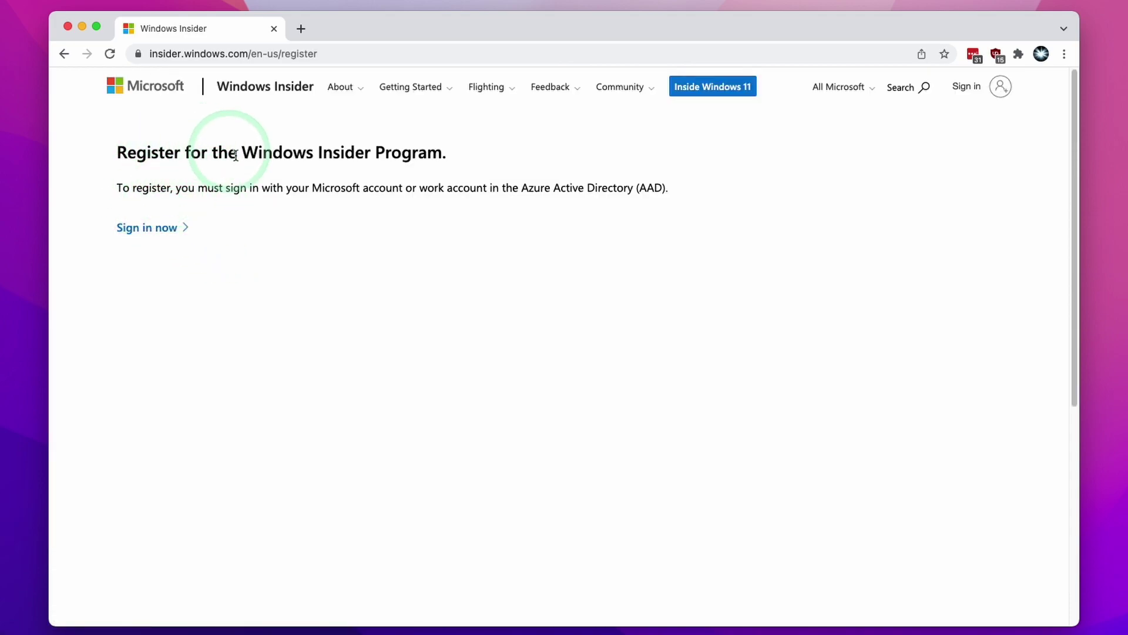
Step: Sign in, accept the program agreement, register, and continue to the Insider Preview downloads
click(152, 230)
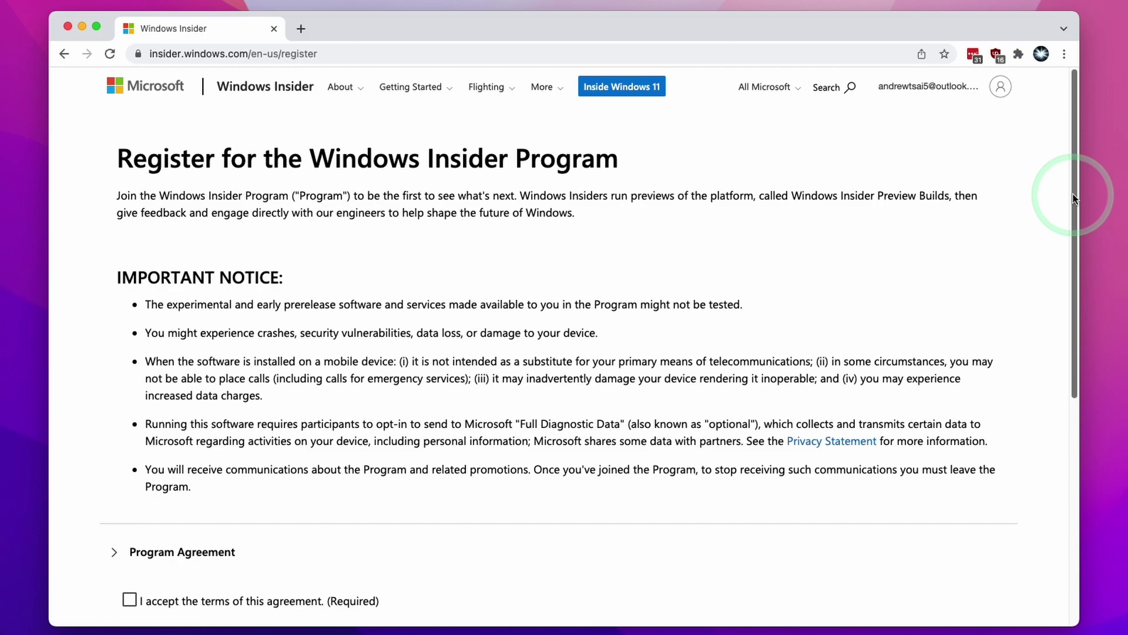
drag(1073, 200, 1068, 306)
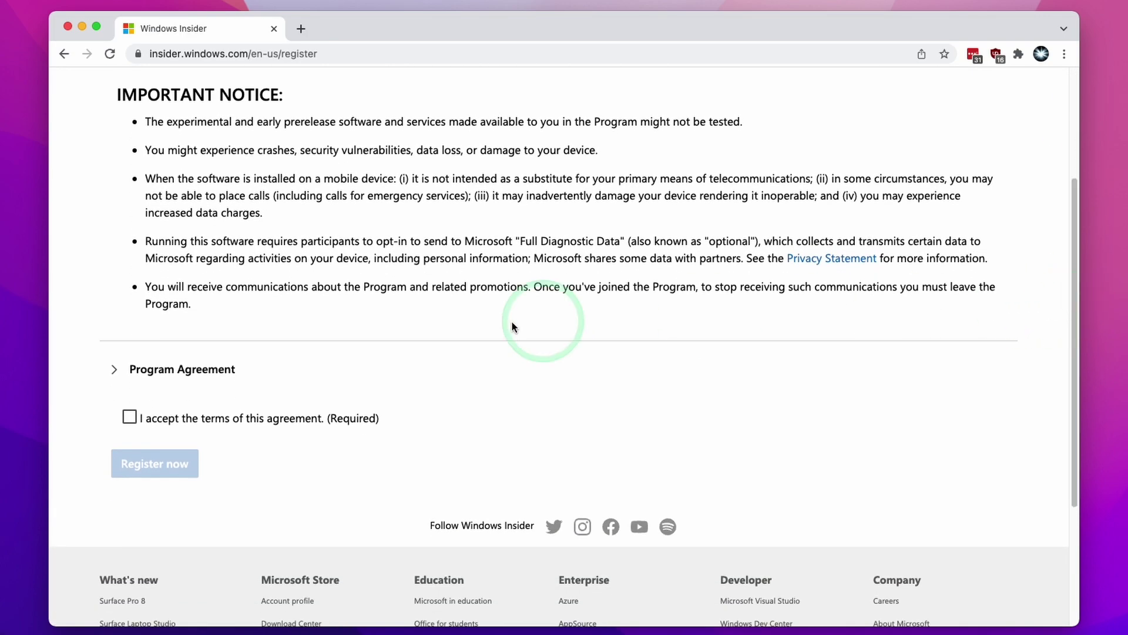
click(129, 417)
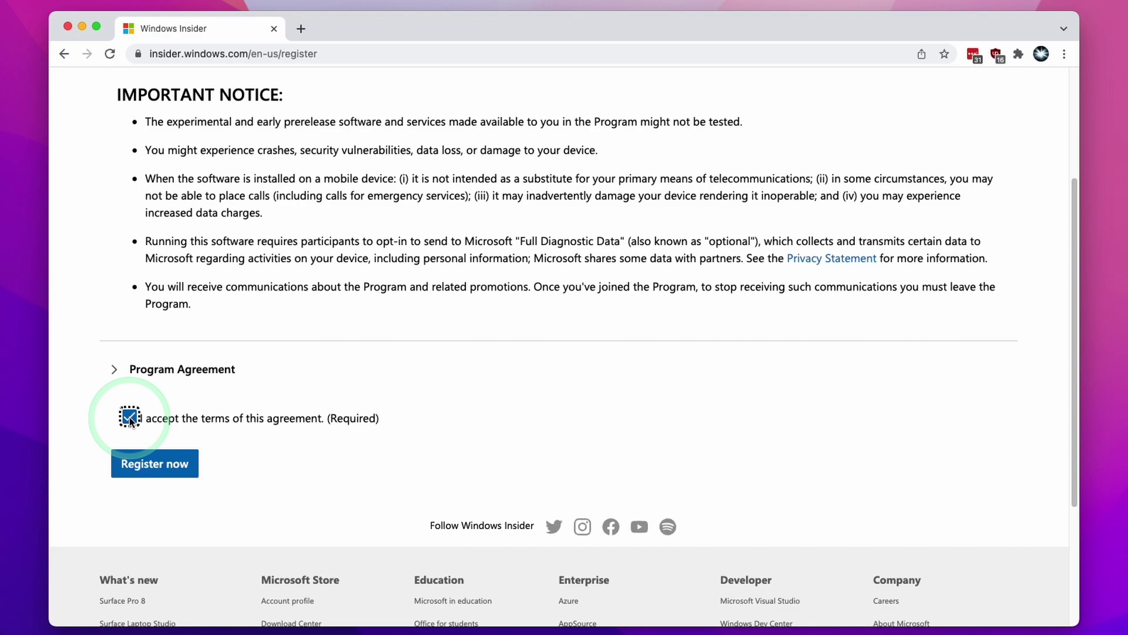
click(156, 469)
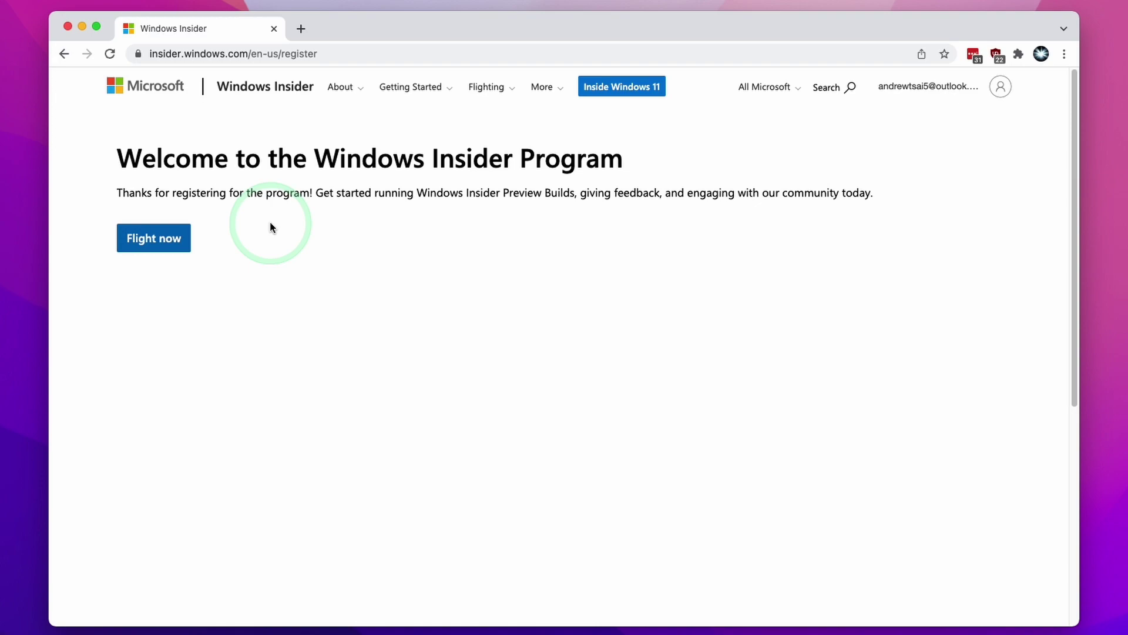
click(176, 251)
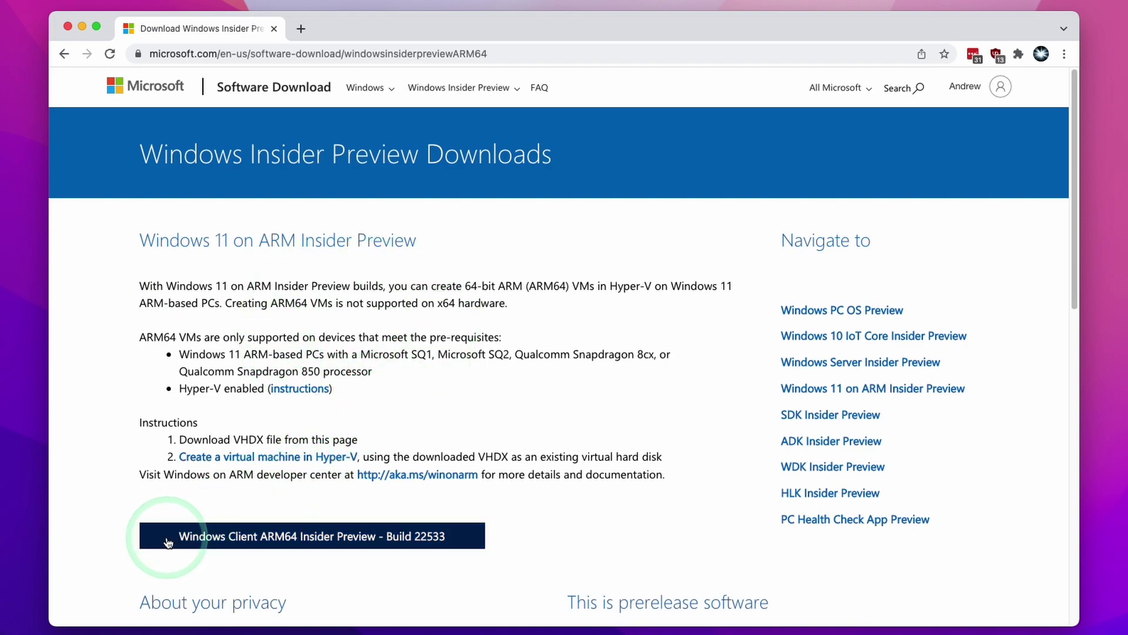
Step: Download the Windows Client ARM64 Insider Preview Build 22533 VHDX file
click(298, 541)
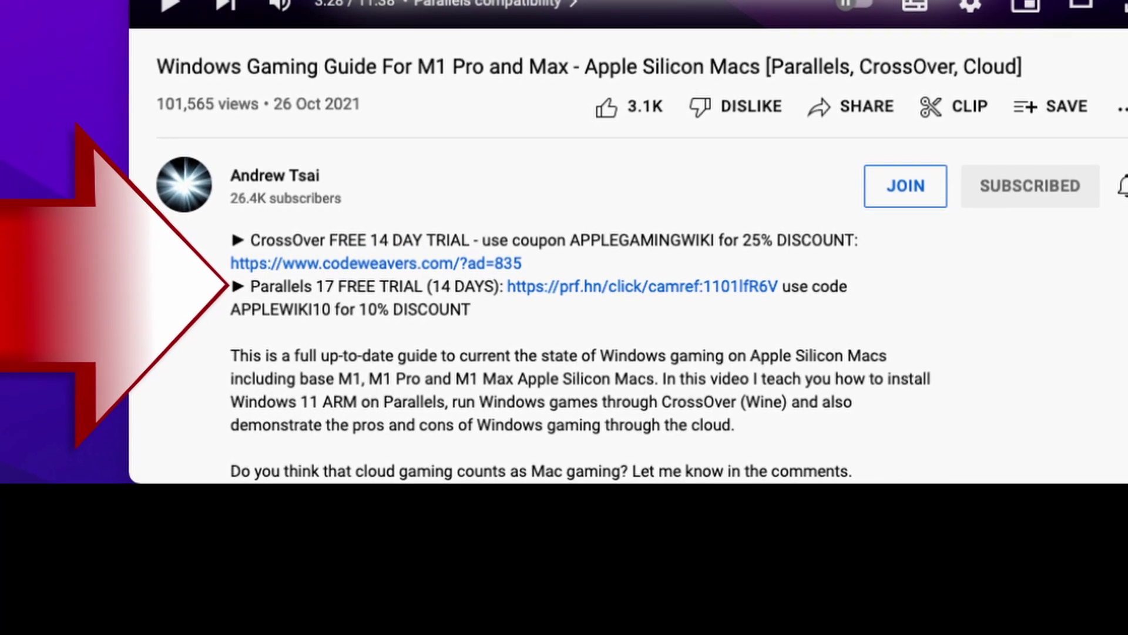
Step: Go to the Parallels store and check out a new Pro Edition license
click(378, 414)
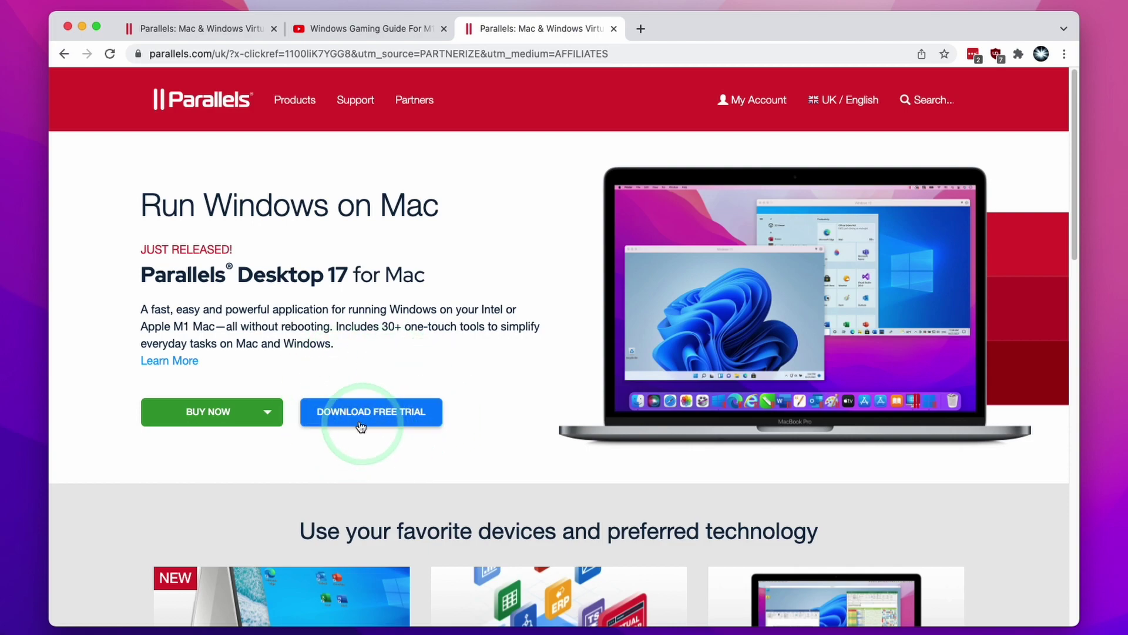
click(226, 419)
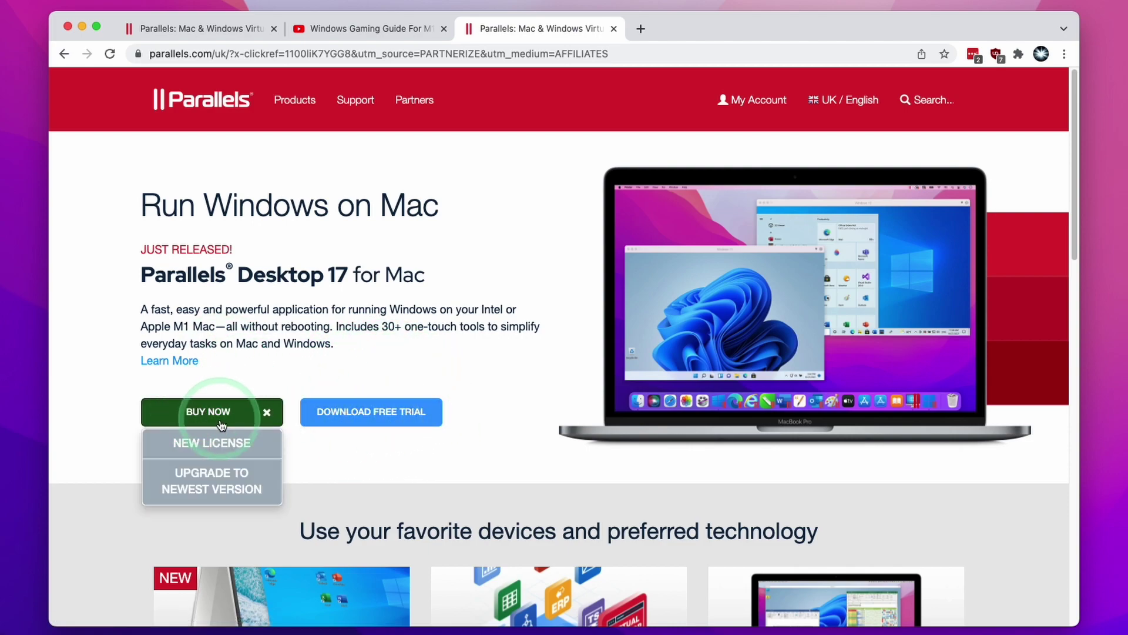
click(218, 442)
click(667, 220)
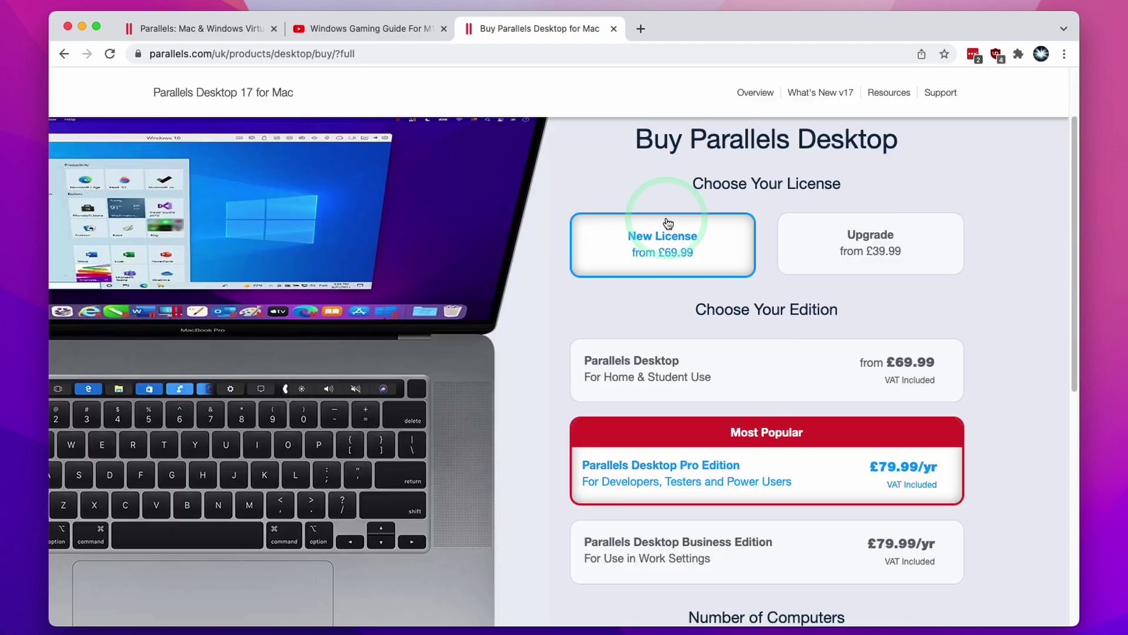
click(705, 421)
drag(1066, 345, 1070, 452)
click(758, 500)
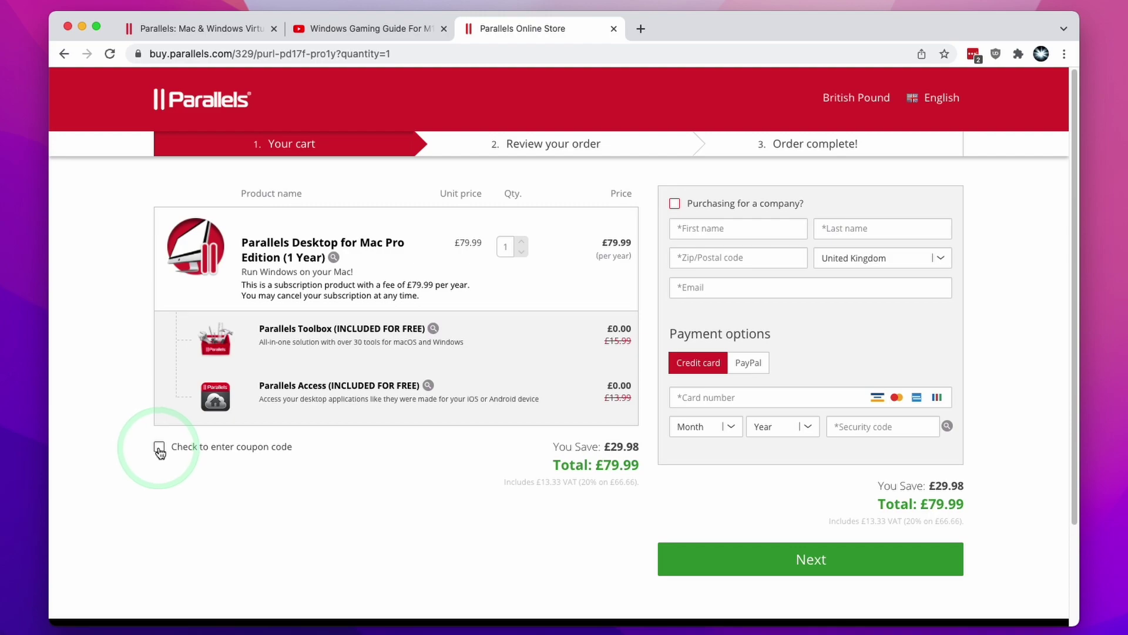
Step: Paste the discount coupon code and apply it to the order
click(159, 448)
click(203, 473)
text(APPLEWIN10)
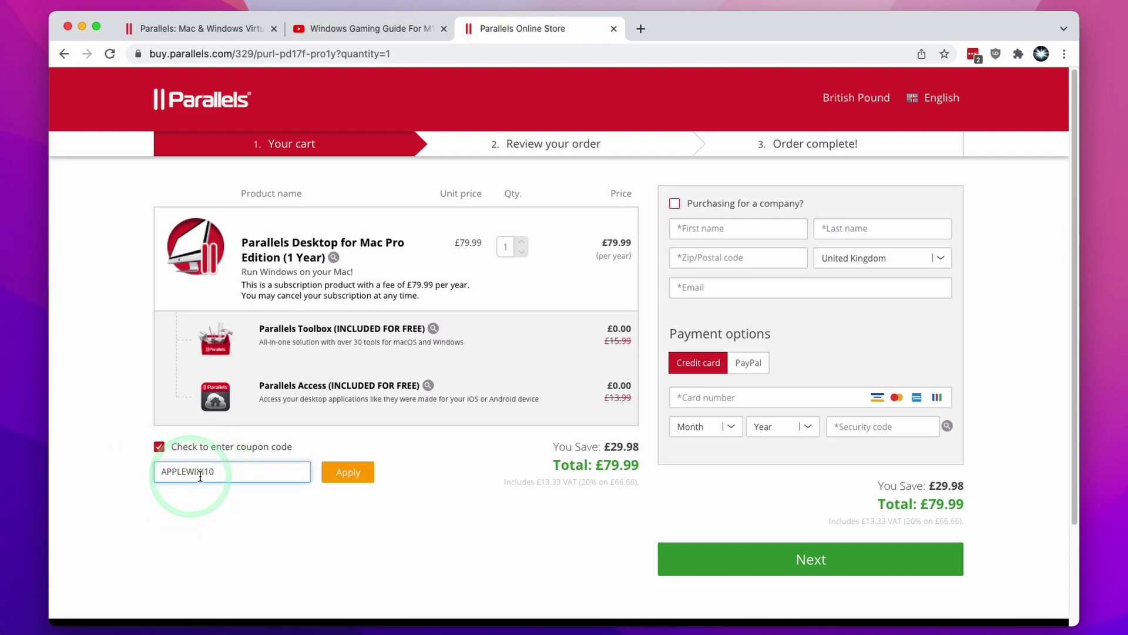
click(358, 482)
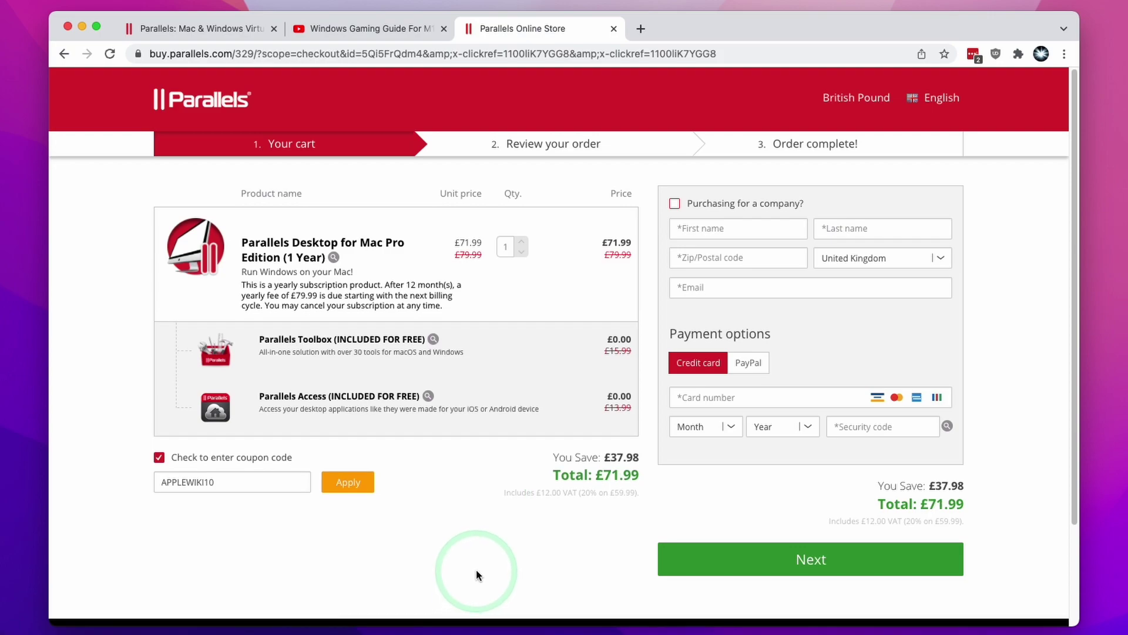
Step: Close the store and download the Parallels Desktop 17 free trial installer
key(super+w)
click(406, 417)
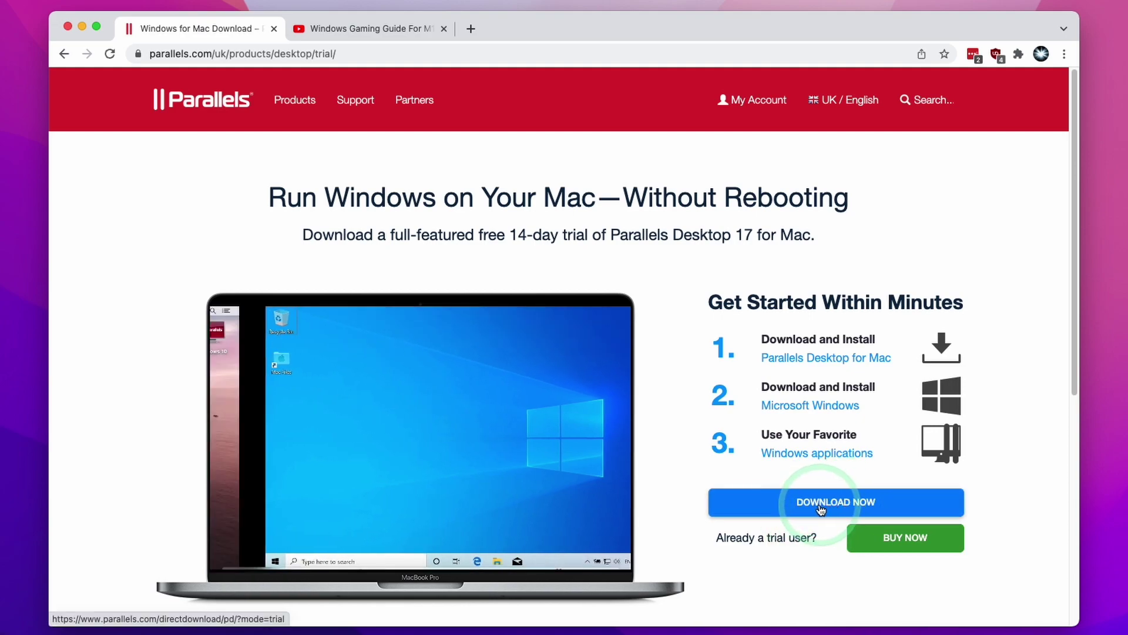
click(819, 509)
click(743, 207)
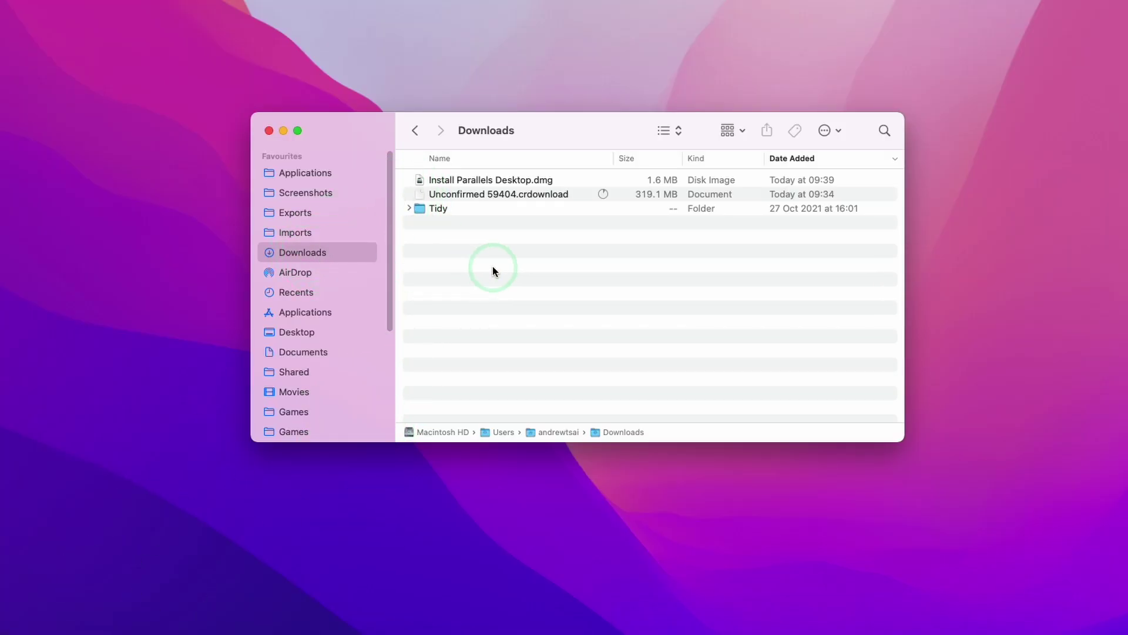
Step: Install Parallels Desktop from Install Parallels Desktop.dmg, then launch it from Applications
click(468, 194)
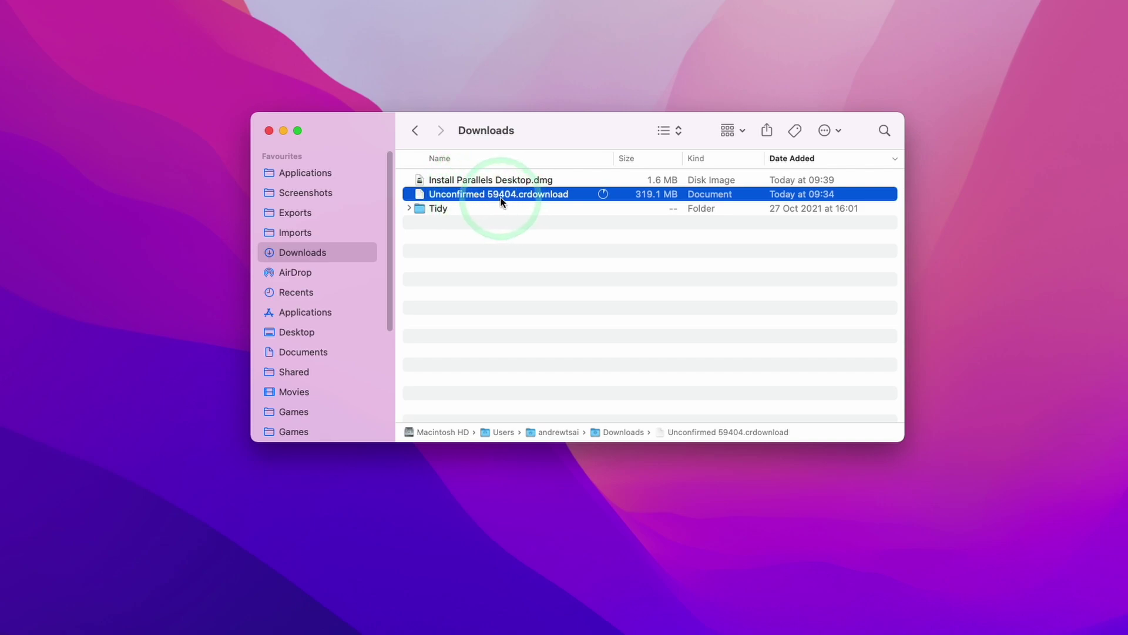
click(475, 183)
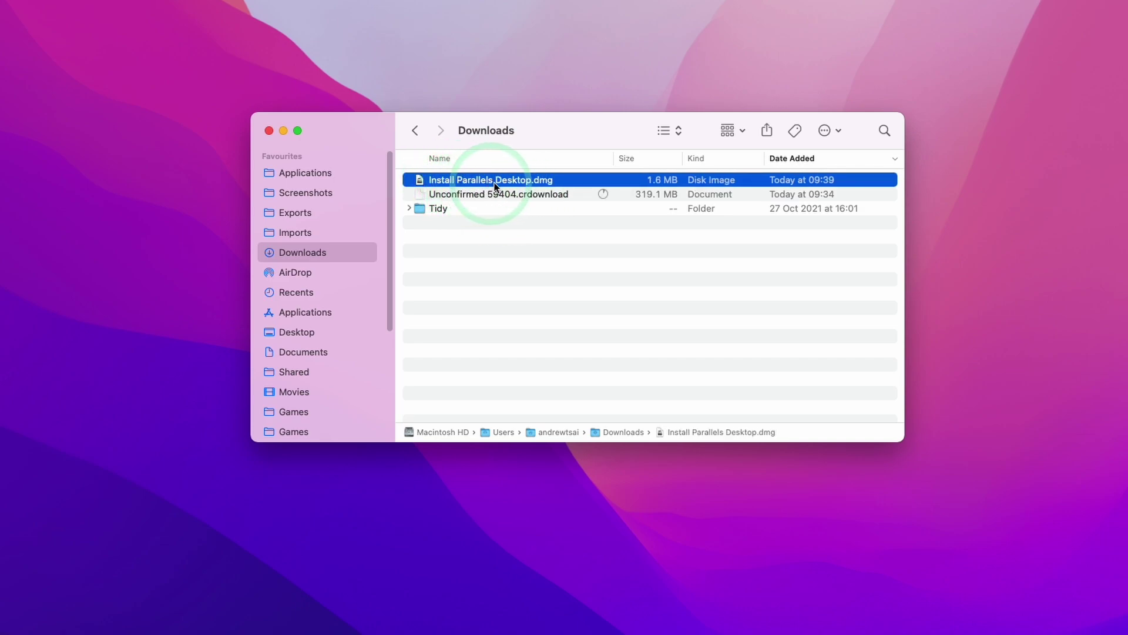
click(471, 170)
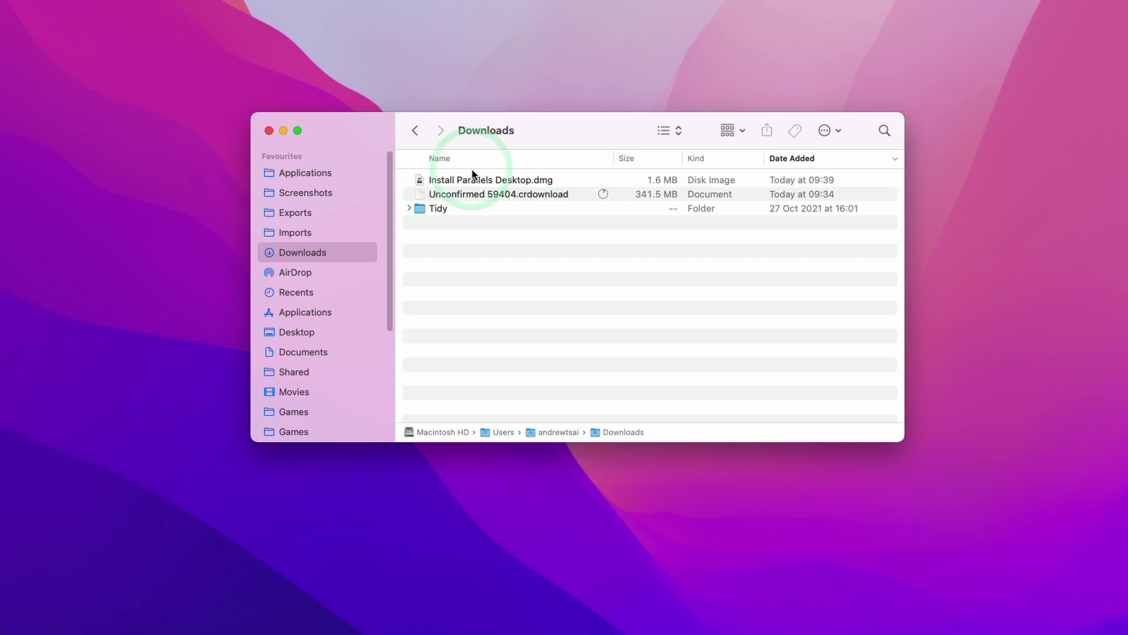
double_click(479, 185)
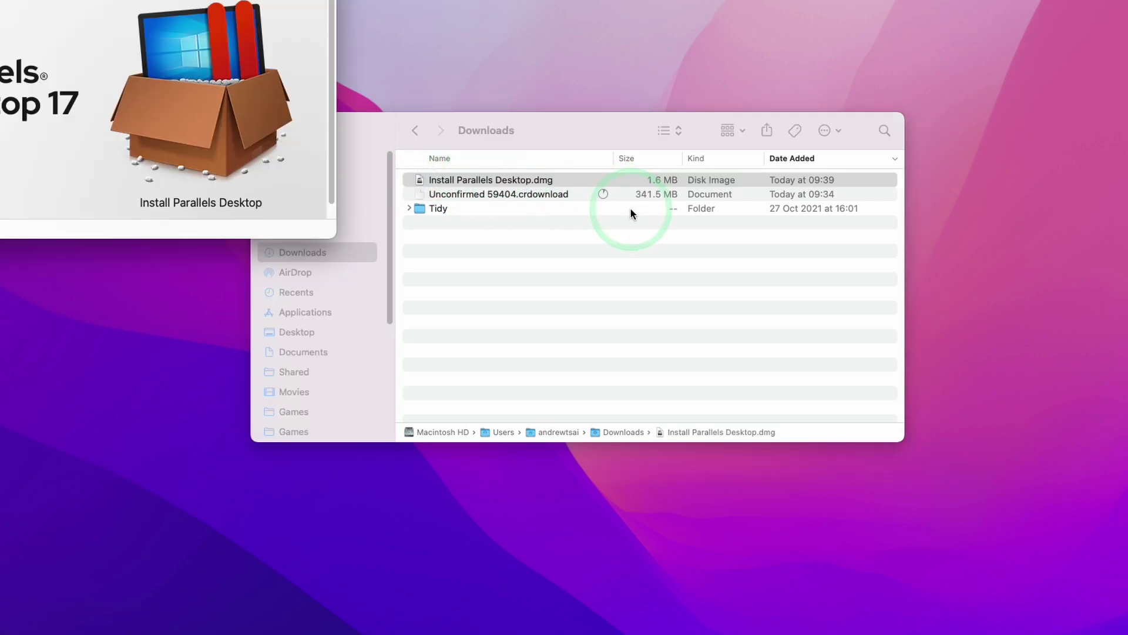
double_click(661, 351)
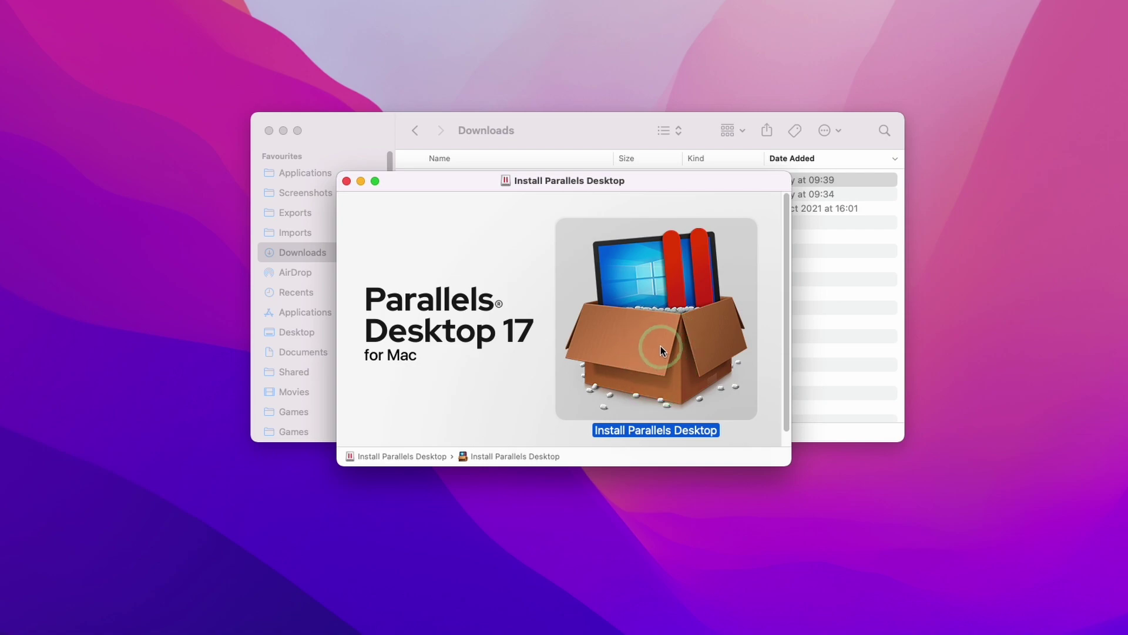
click(556, 225)
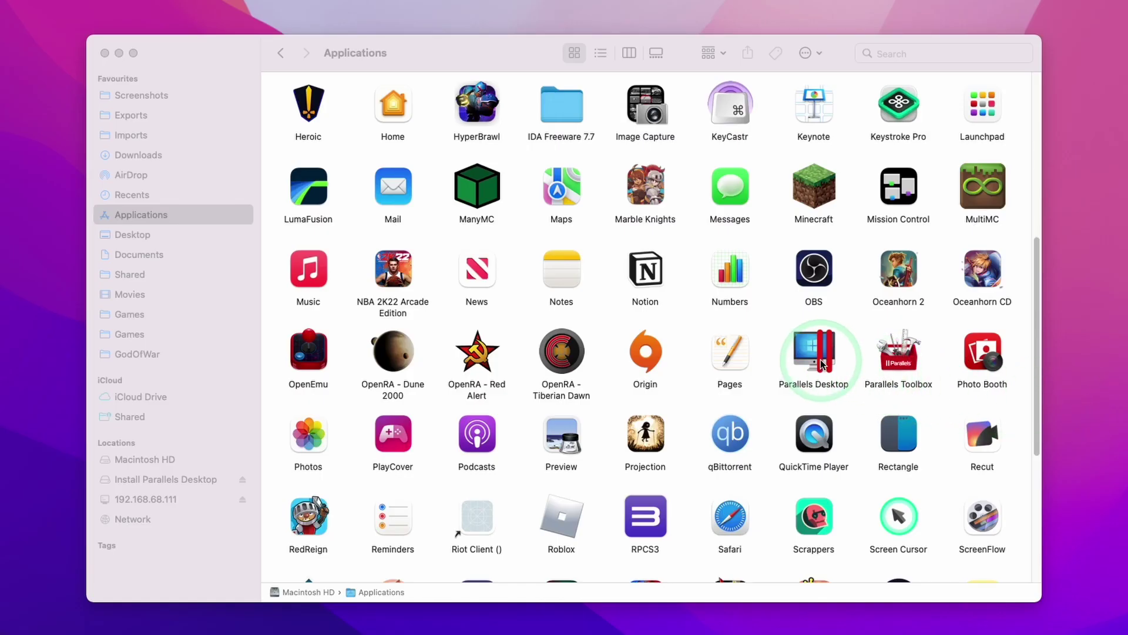
click(826, 362)
double_click(826, 361)
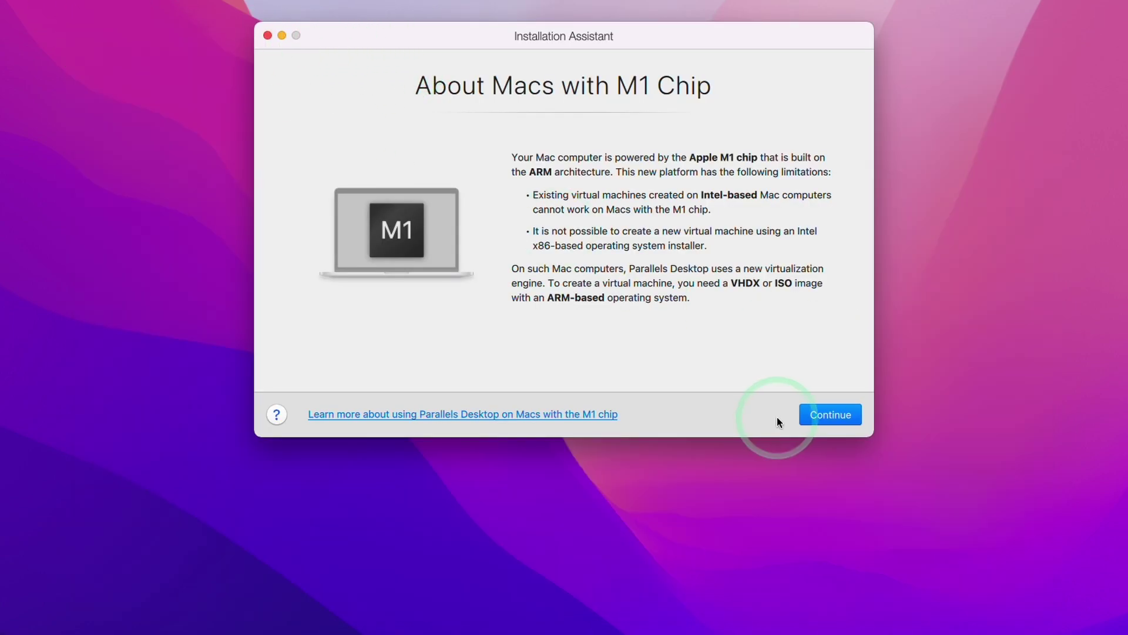
Step: Choose to install Windows from the Windows 11 Insider Preview VHDX in Downloads
click(817, 416)
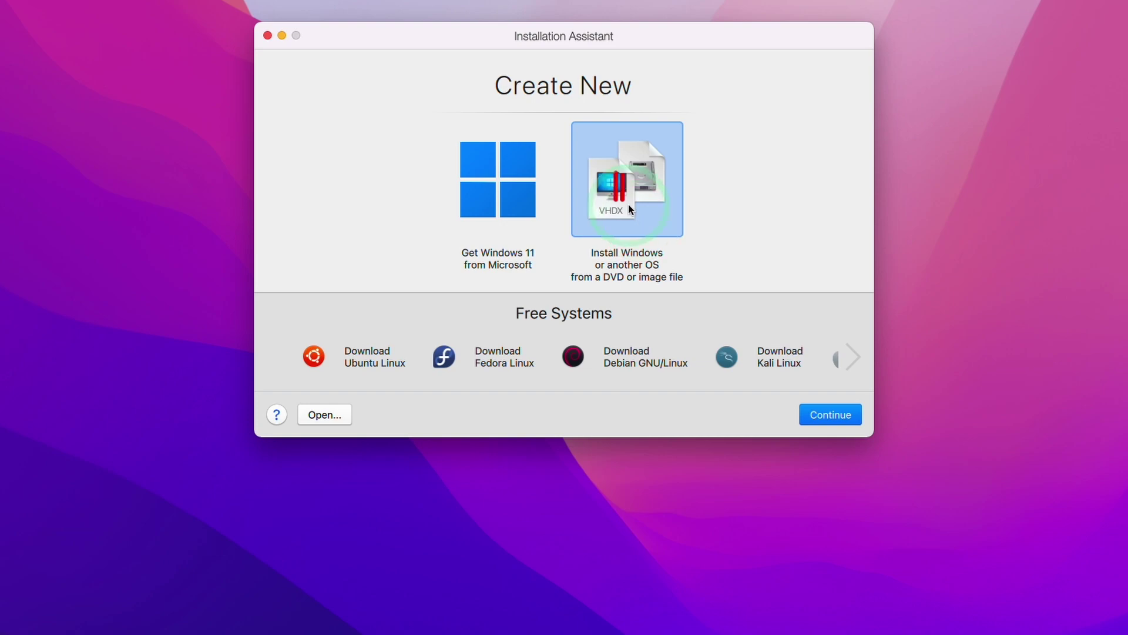
click(829, 415)
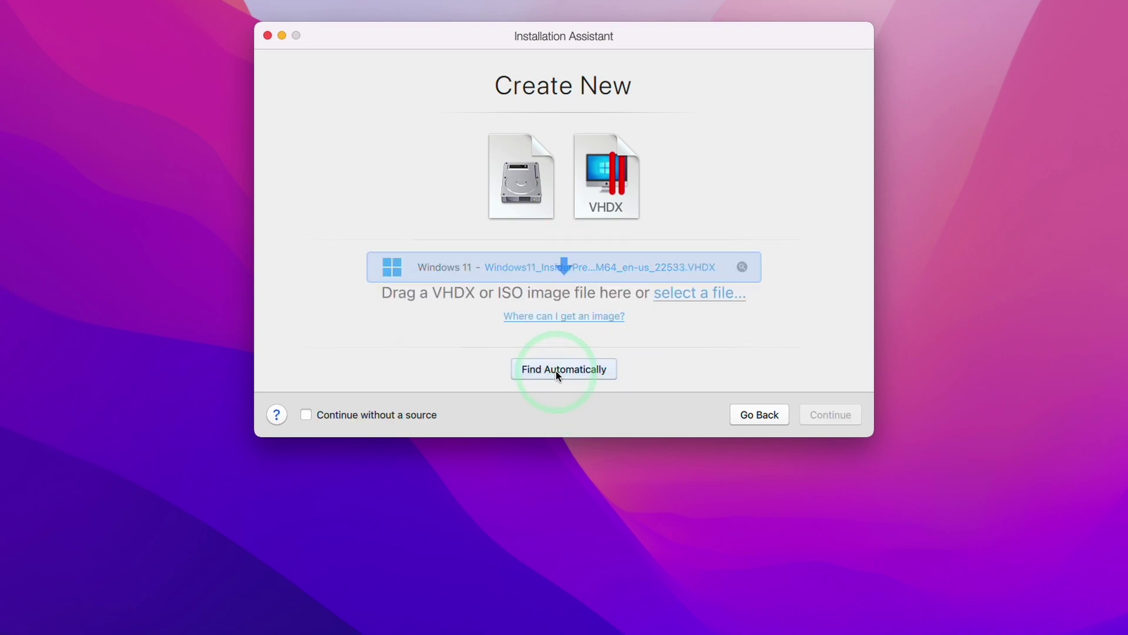
click(682, 292)
click(515, 213)
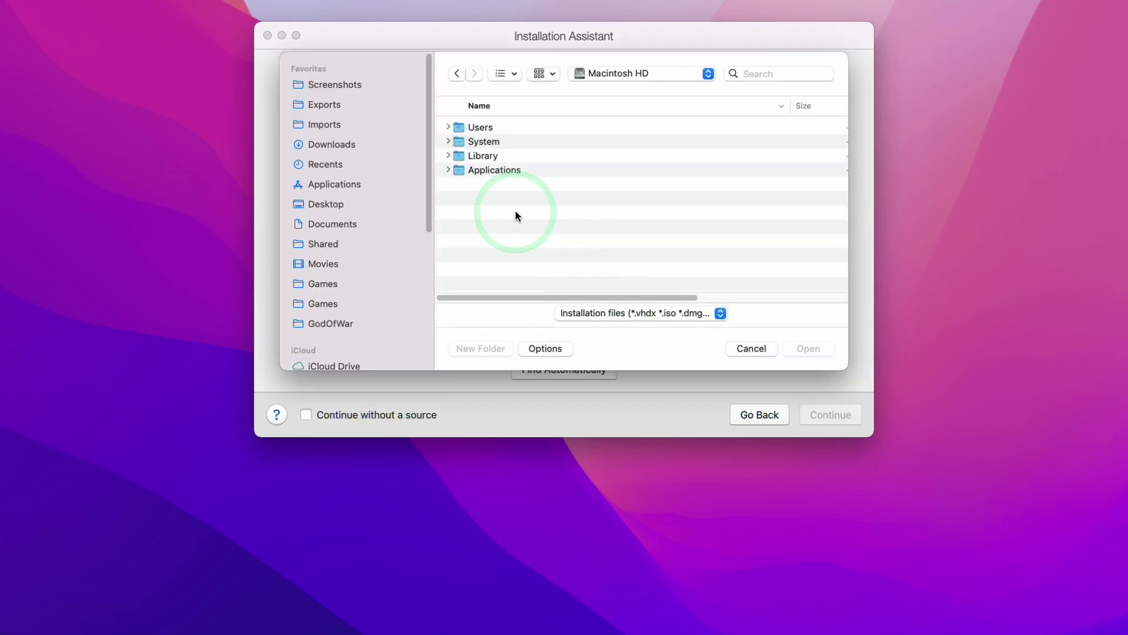
click(314, 144)
click(509, 129)
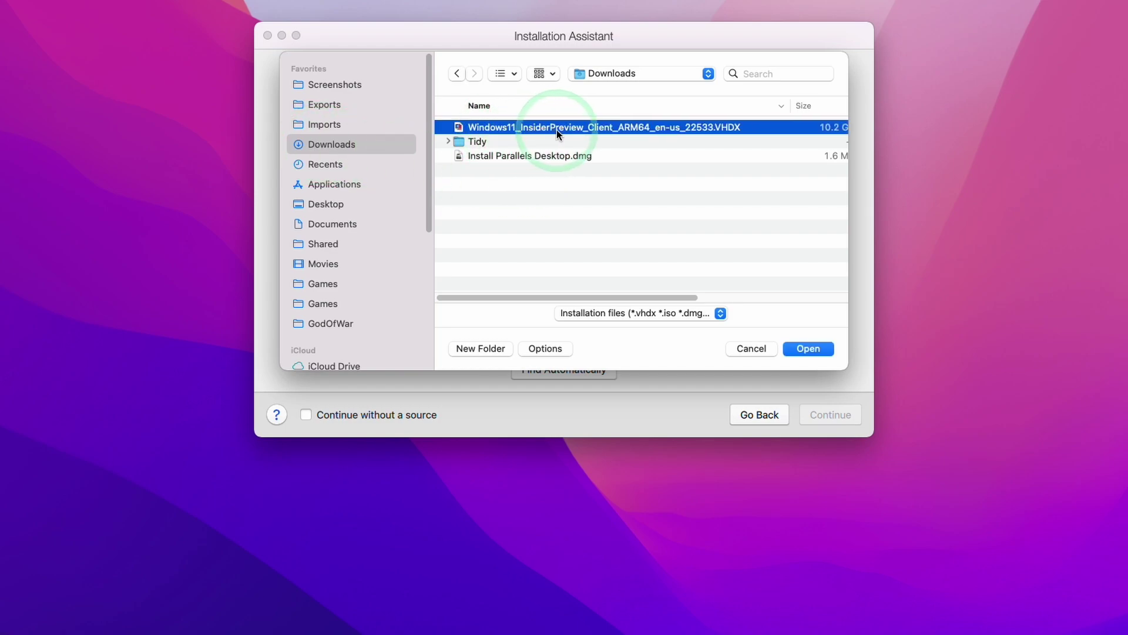
click(808, 350)
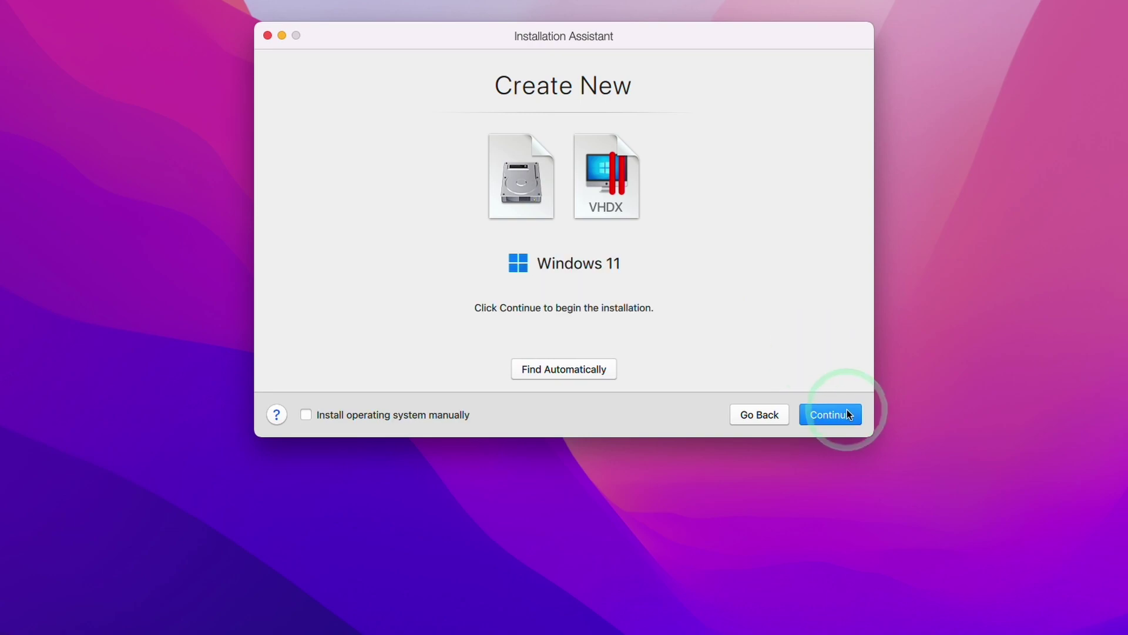
Step: Set the Windows 11 machine's use to Games only and continue to naming
click(838, 418)
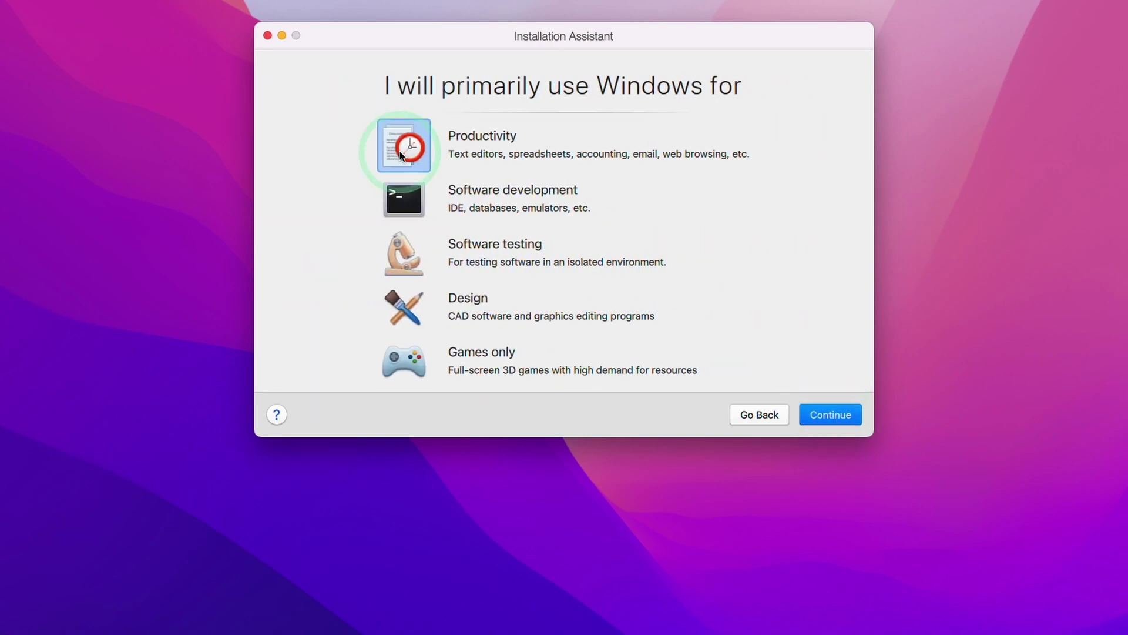
click(409, 361)
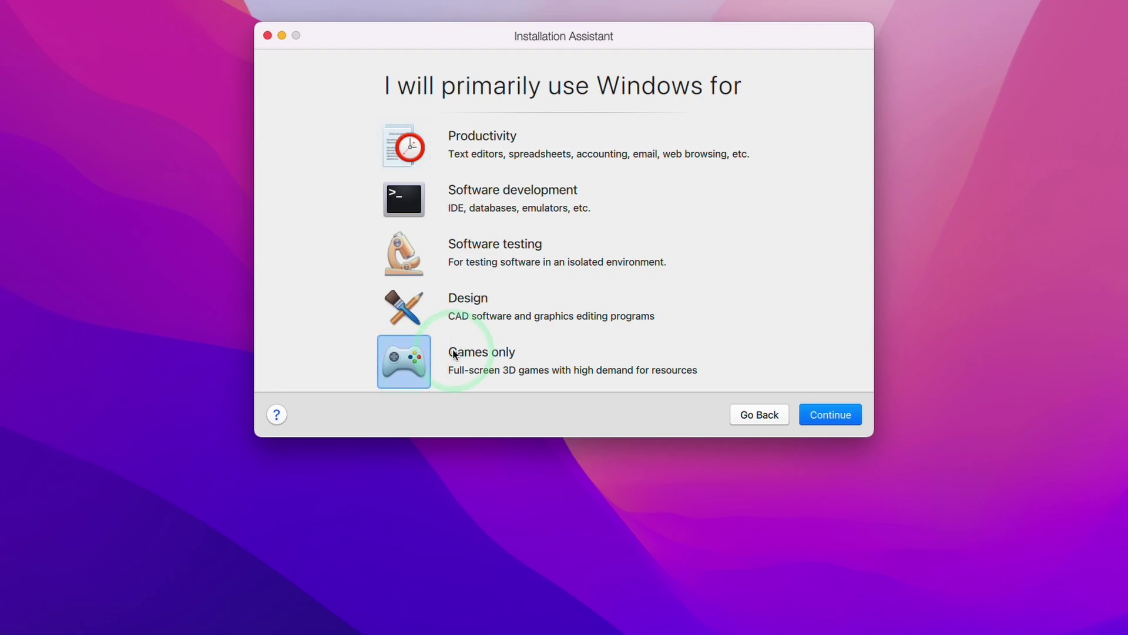
click(787, 397)
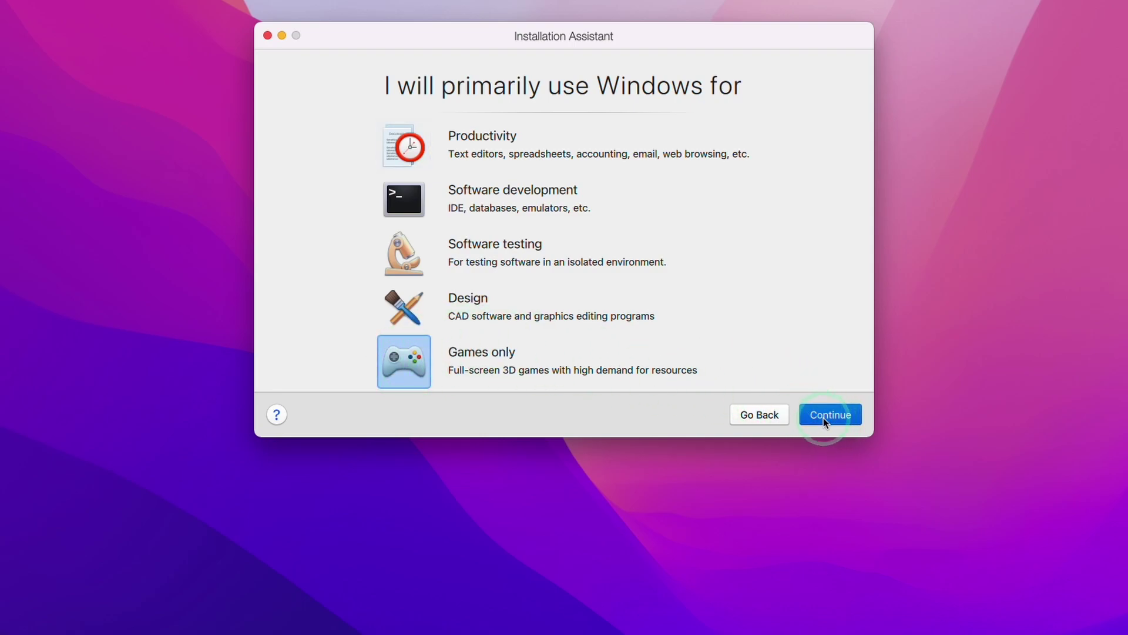
click(505, 187)
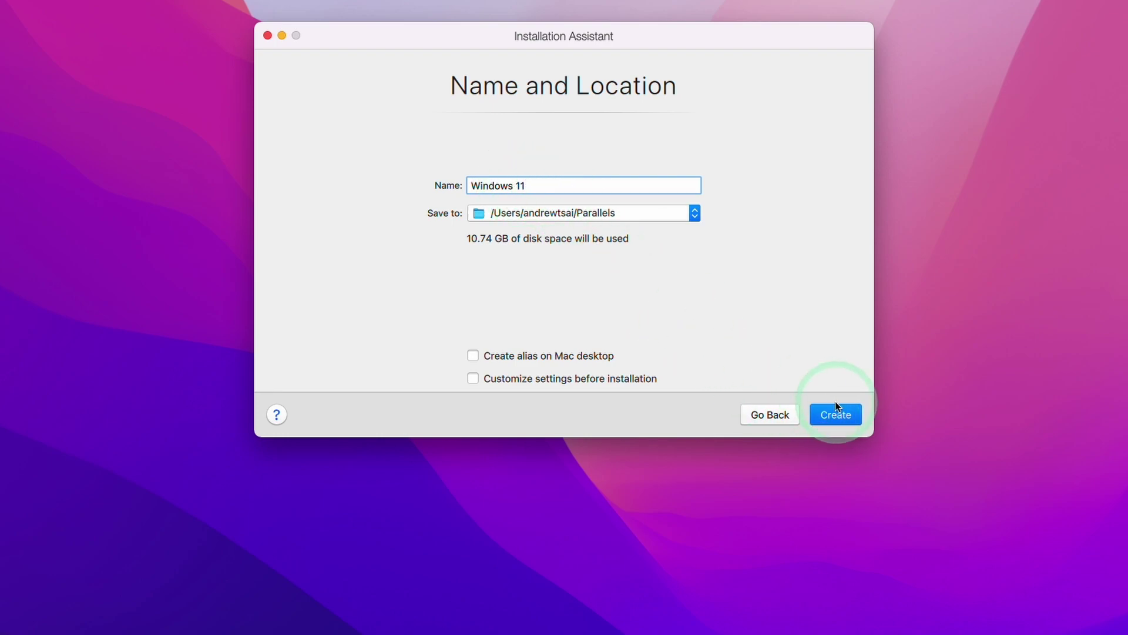
Step: Create the 'Windows 11' virtual machine and dismiss the Installation Complete notice
click(844, 419)
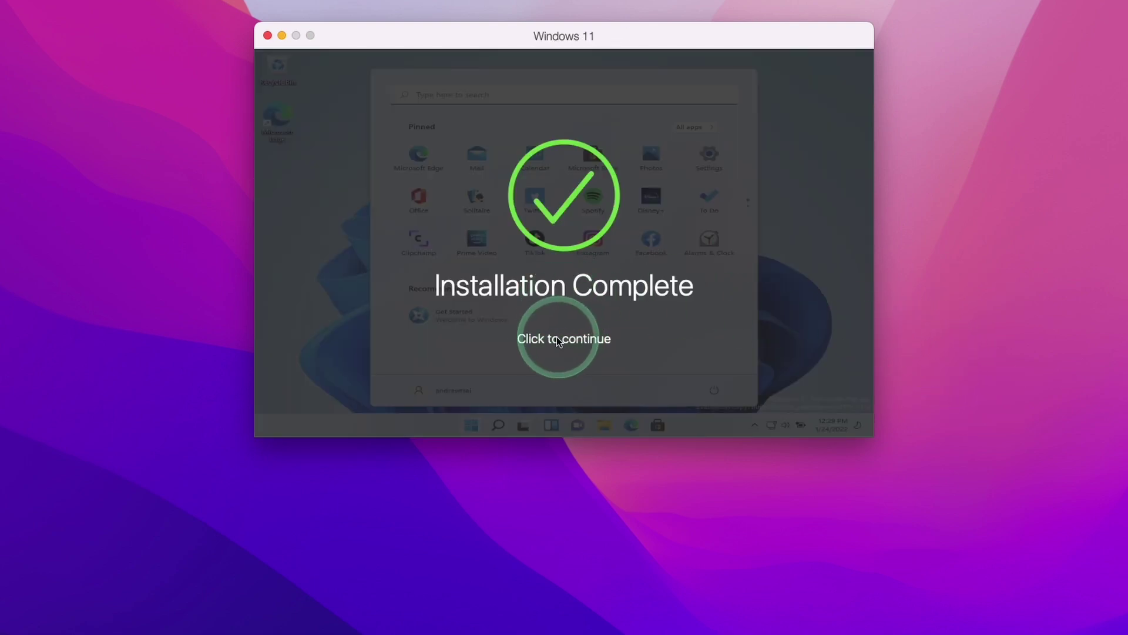
click(562, 344)
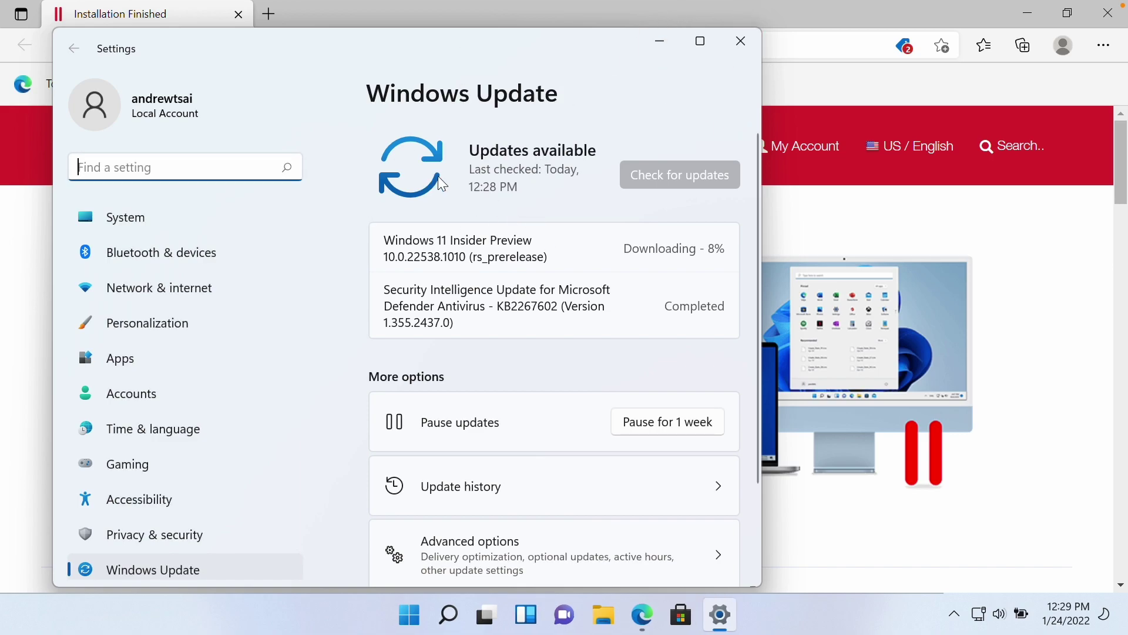
Step: Minimise Windows Update, close the Parallels welcome tab, and download Origin for Windows
click(655, 42)
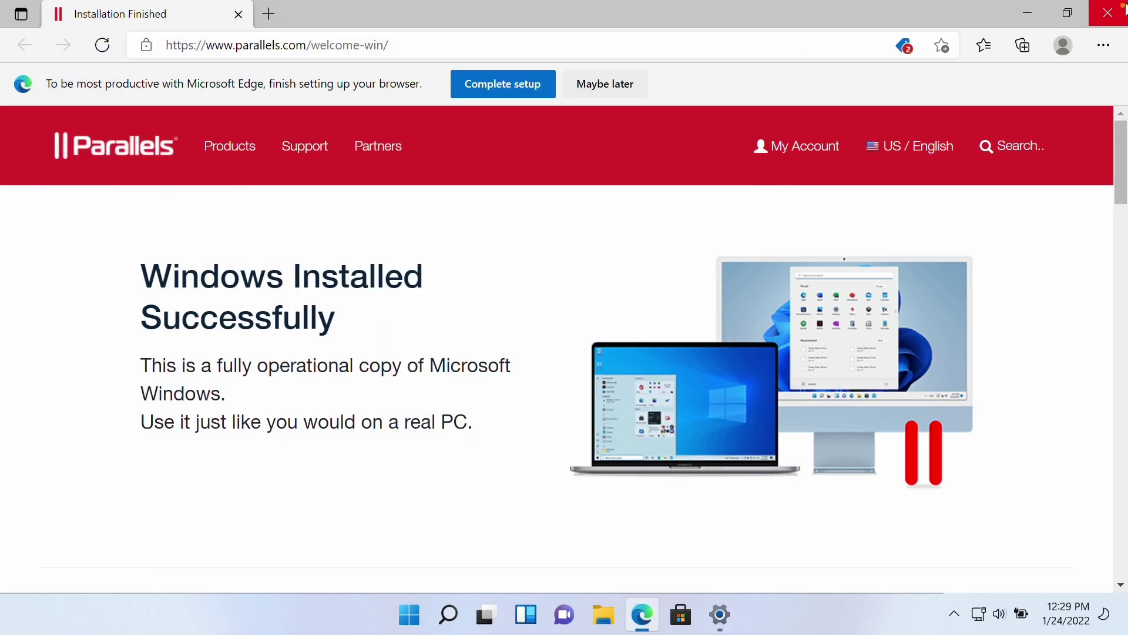
click(1125, 9)
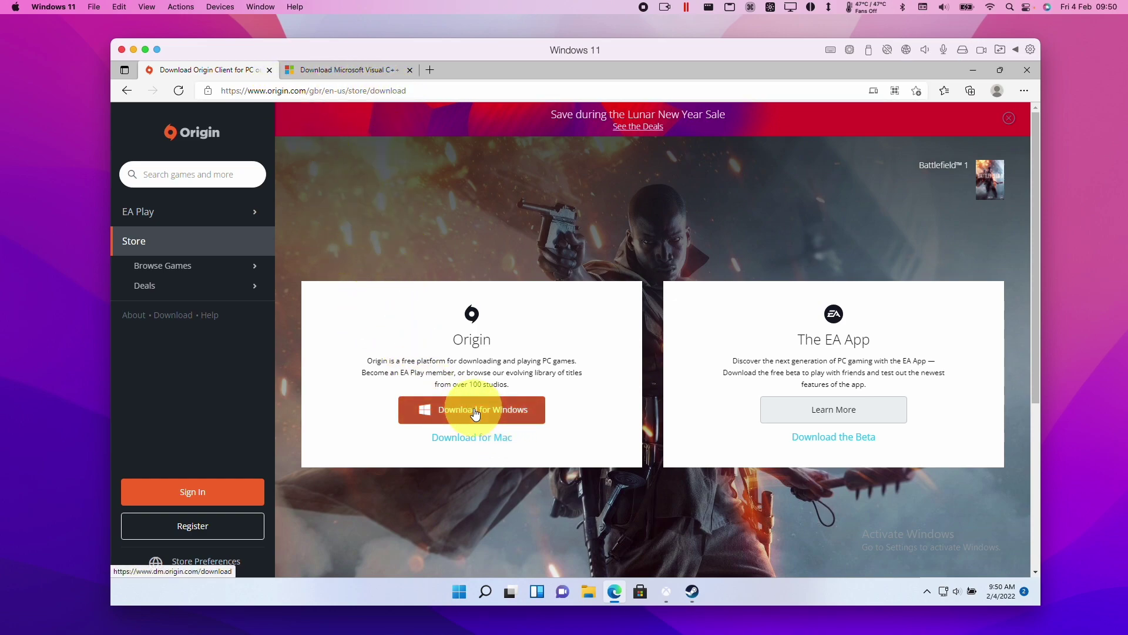
click(538, 415)
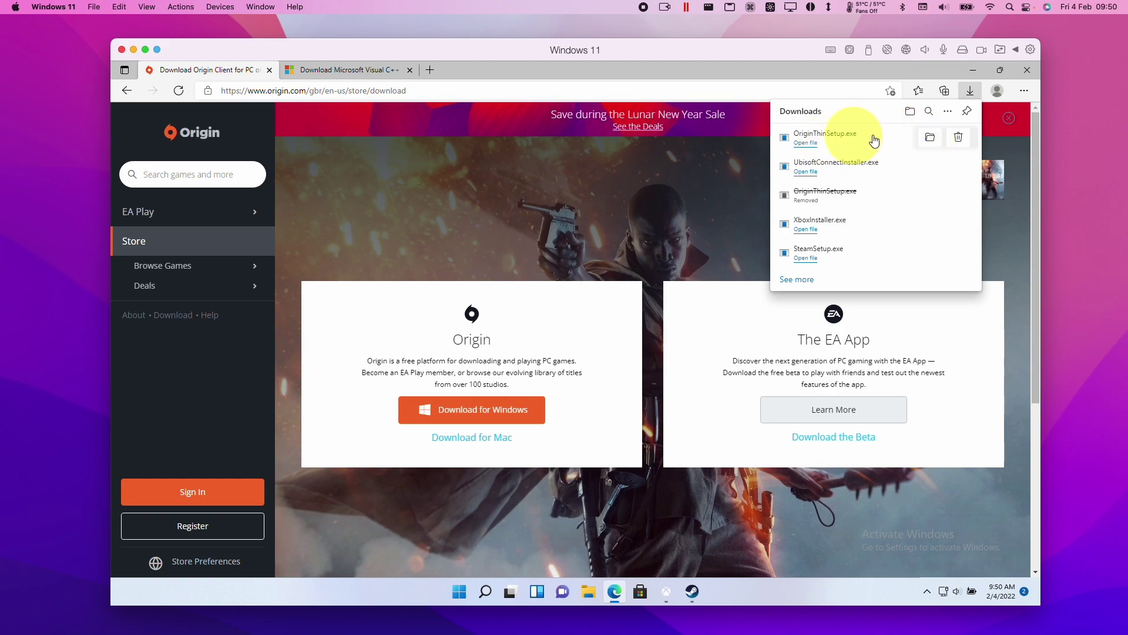
Step: Run OriginThinSetup, dismiss the MSVCP140.dll and VCRUNTIME140.dll errors, and switch to the Visual C++ page
click(931, 140)
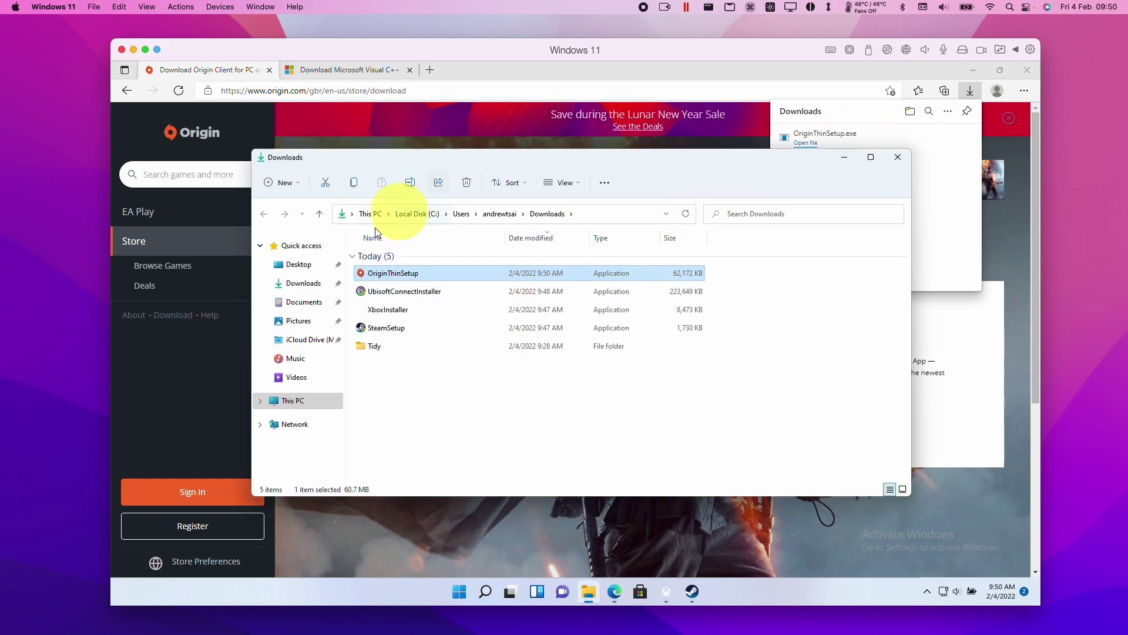
double_click(398, 275)
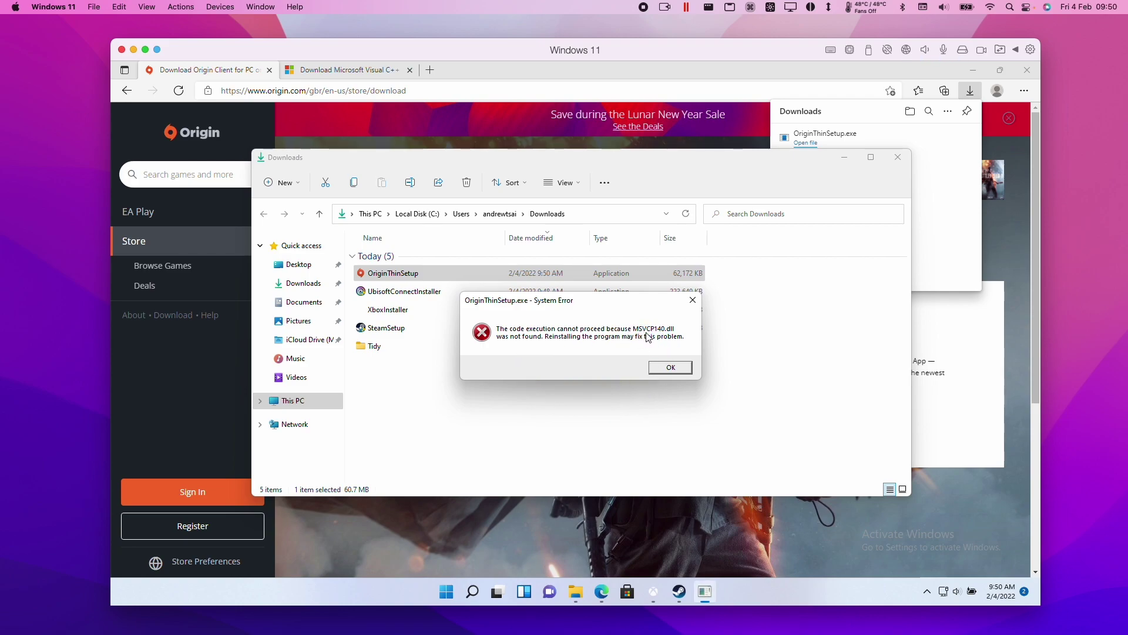
click(662, 365)
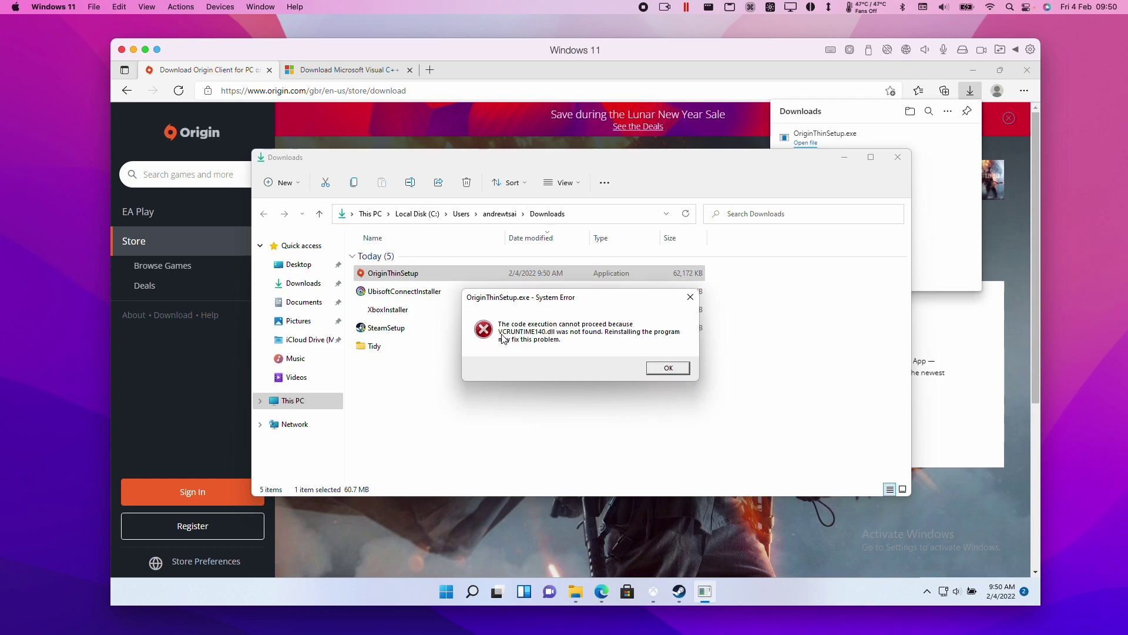
click(659, 369)
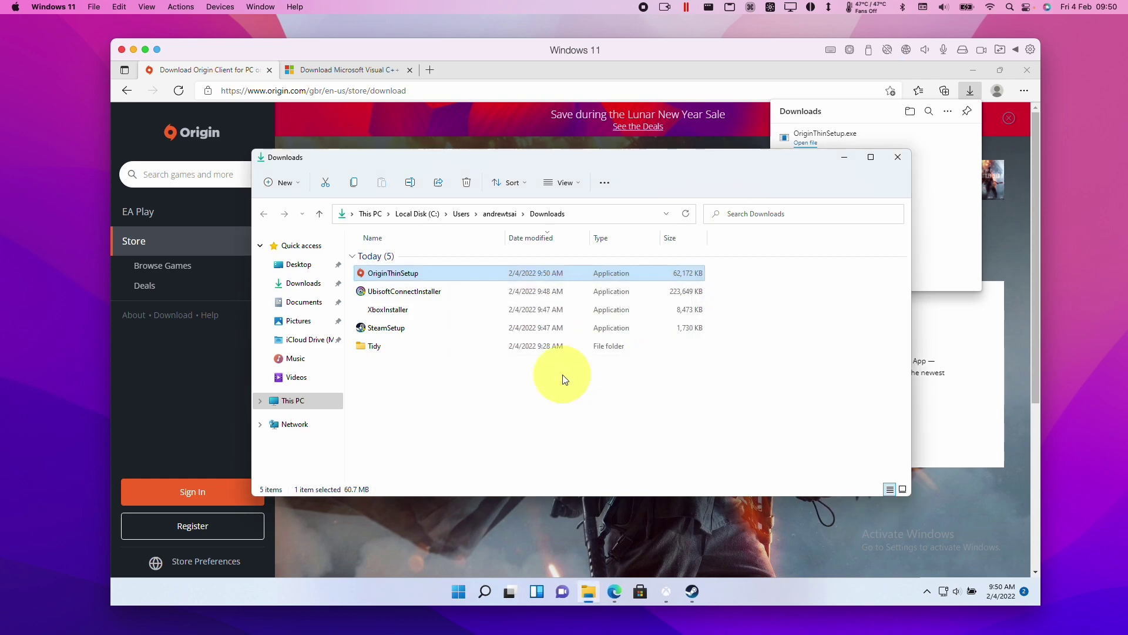
click(352, 71)
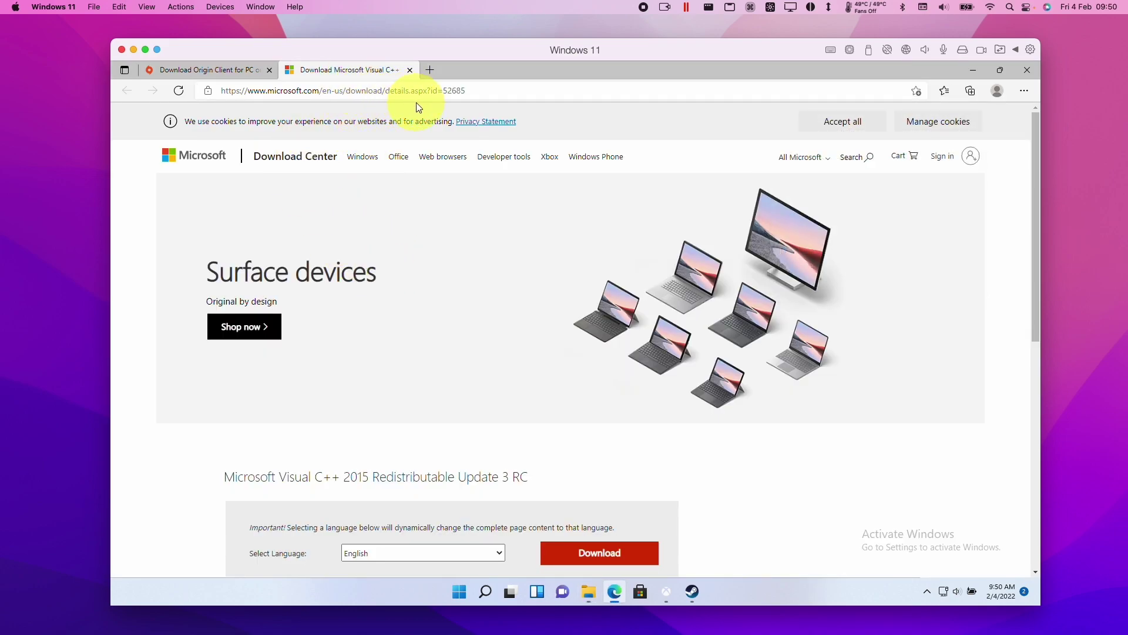
Step: Select vc_redist.x64.exe and vc_redist.x86.exe and download both
drag(235, 476, 371, 477)
click(372, 477)
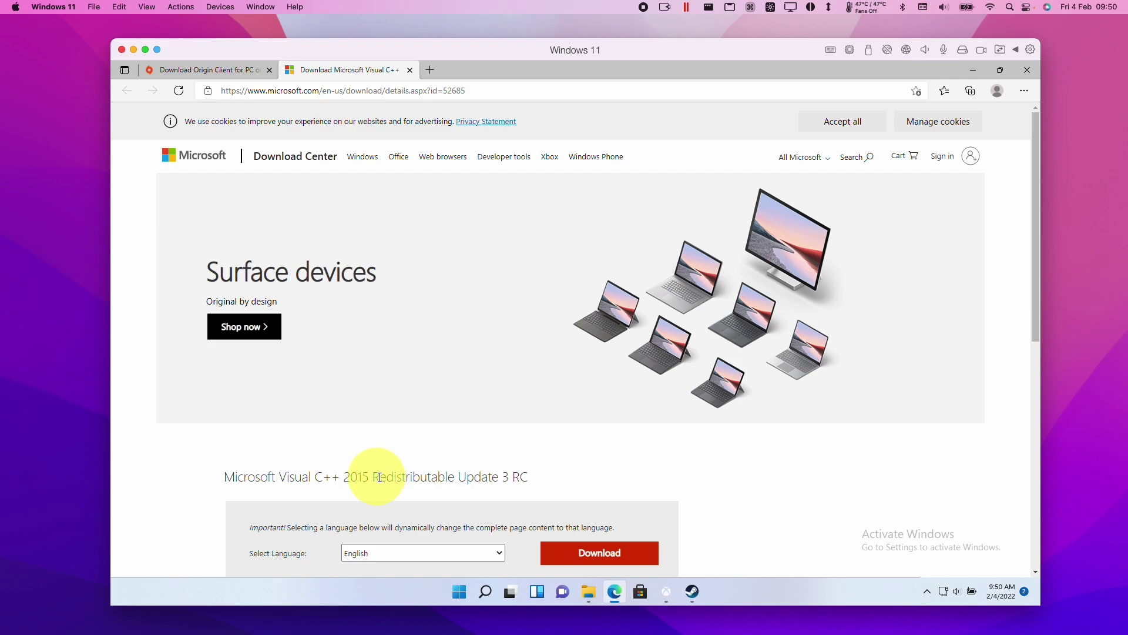
scroll(493, 471, down, 8)
scroll(493, 465, up, 4)
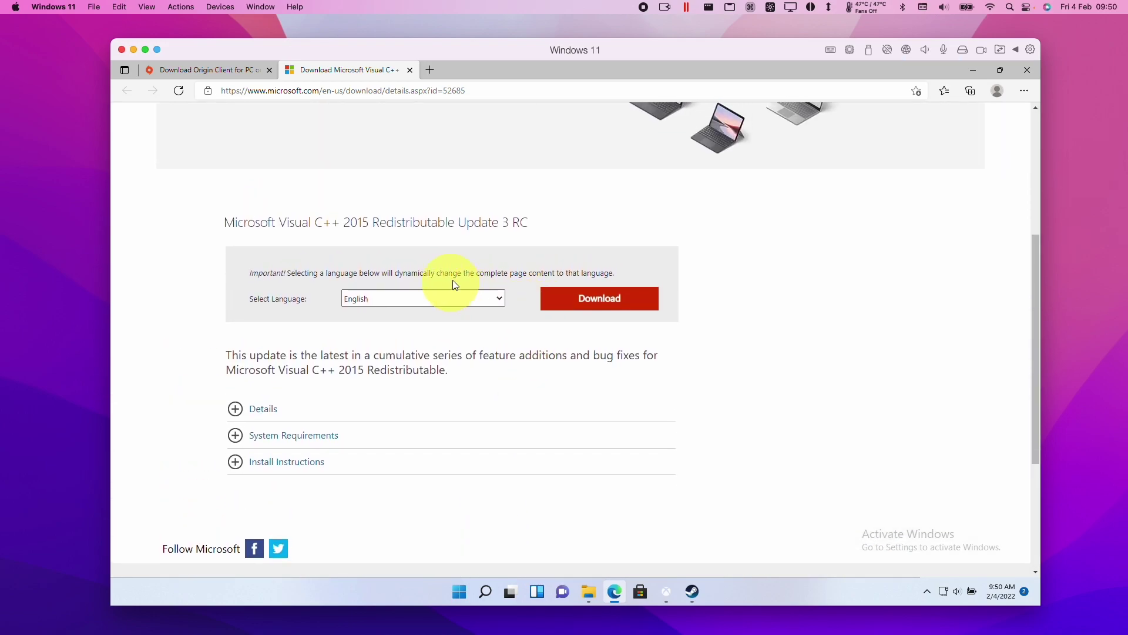
click(591, 310)
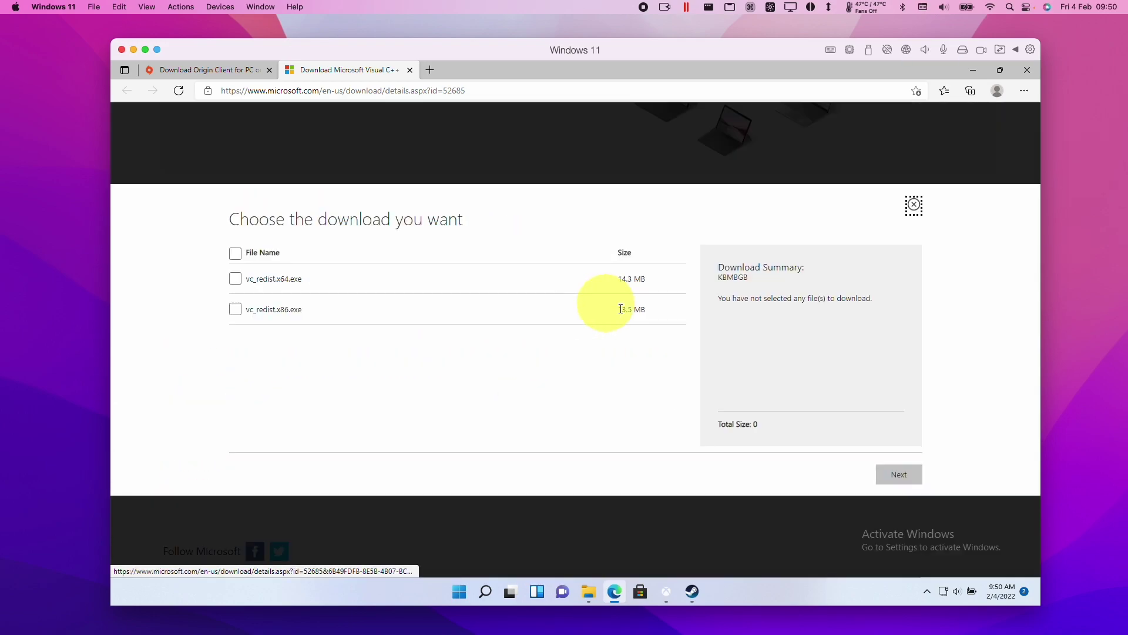
click(235, 309)
click(235, 279)
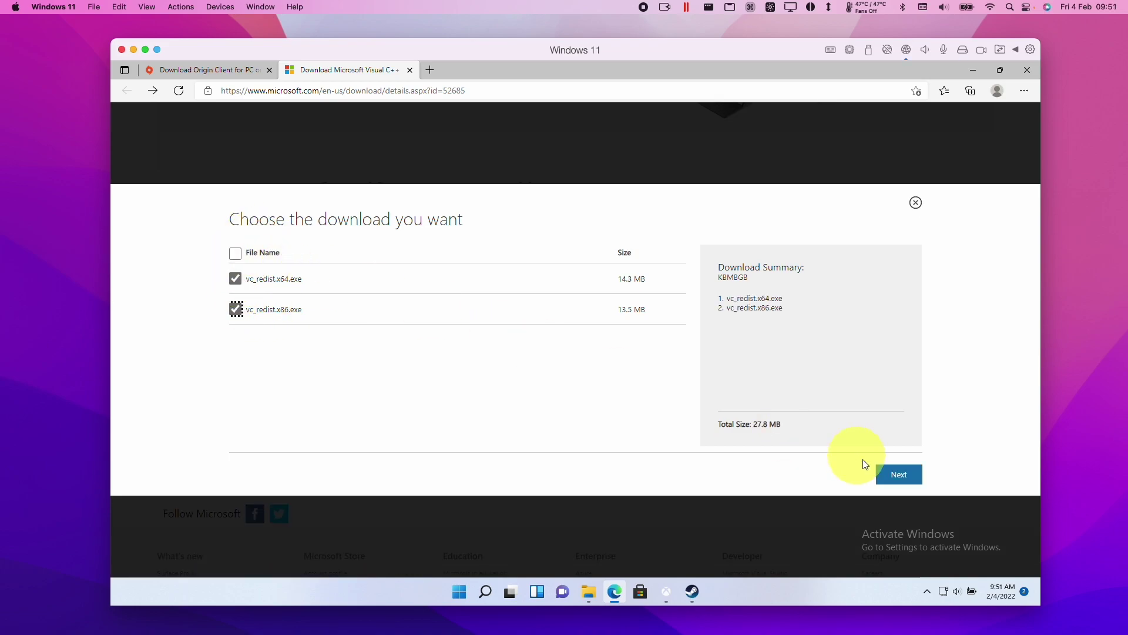
click(899, 476)
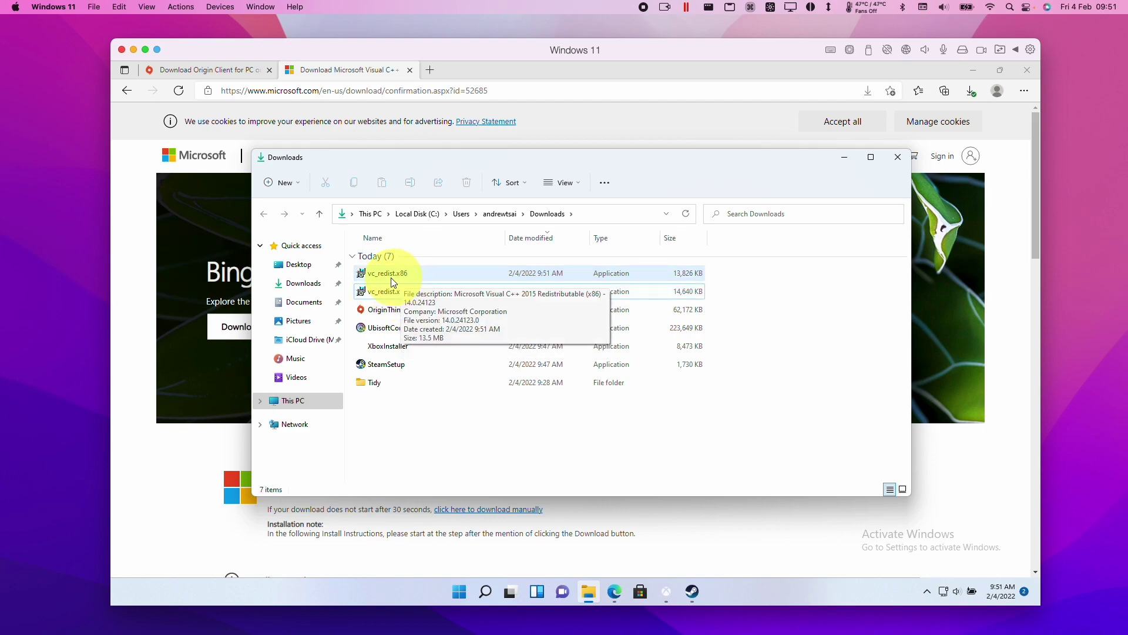
Step: Run vc_redist.x64 and repair the existing Visual C++ 2022 installation
click(390, 274)
click(411, 290)
double_click(407, 291)
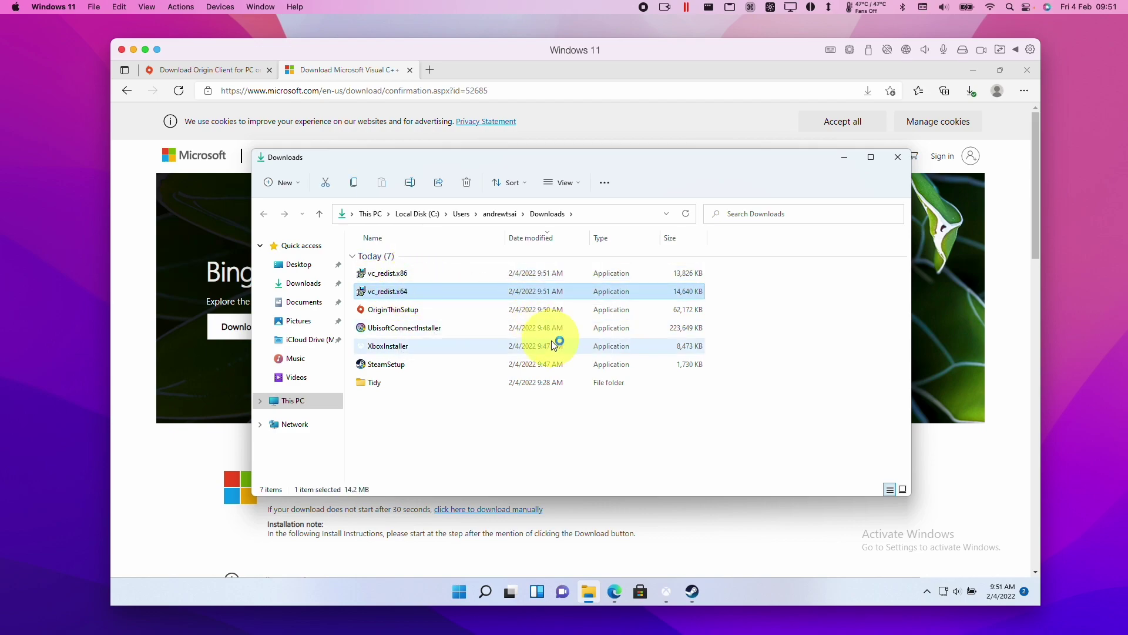
click(595, 388)
click(520, 428)
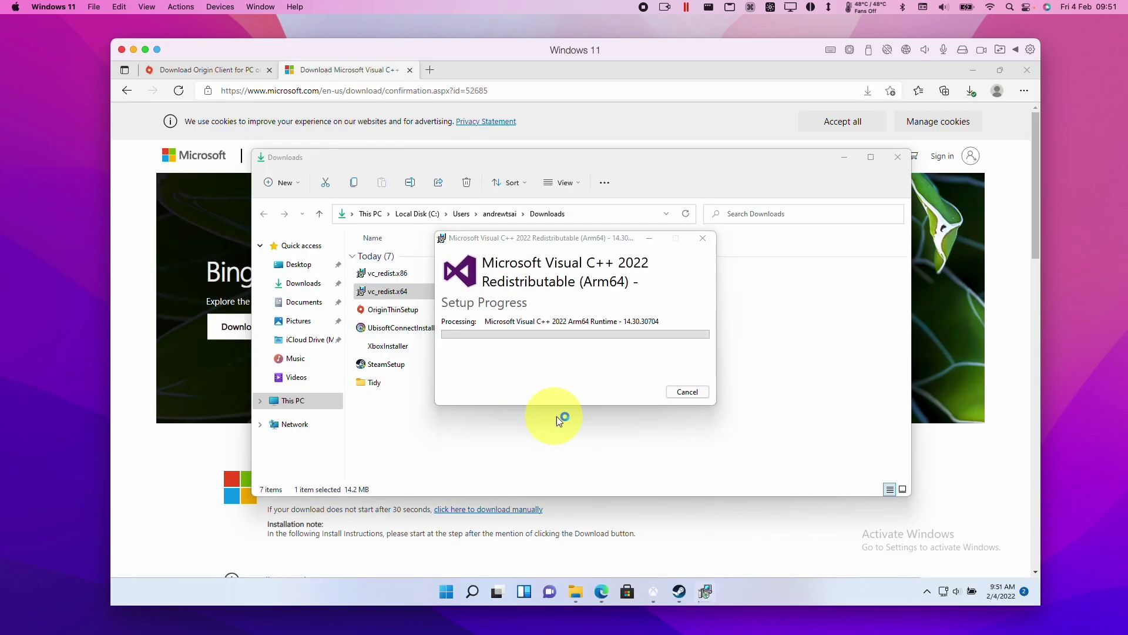
click(685, 392)
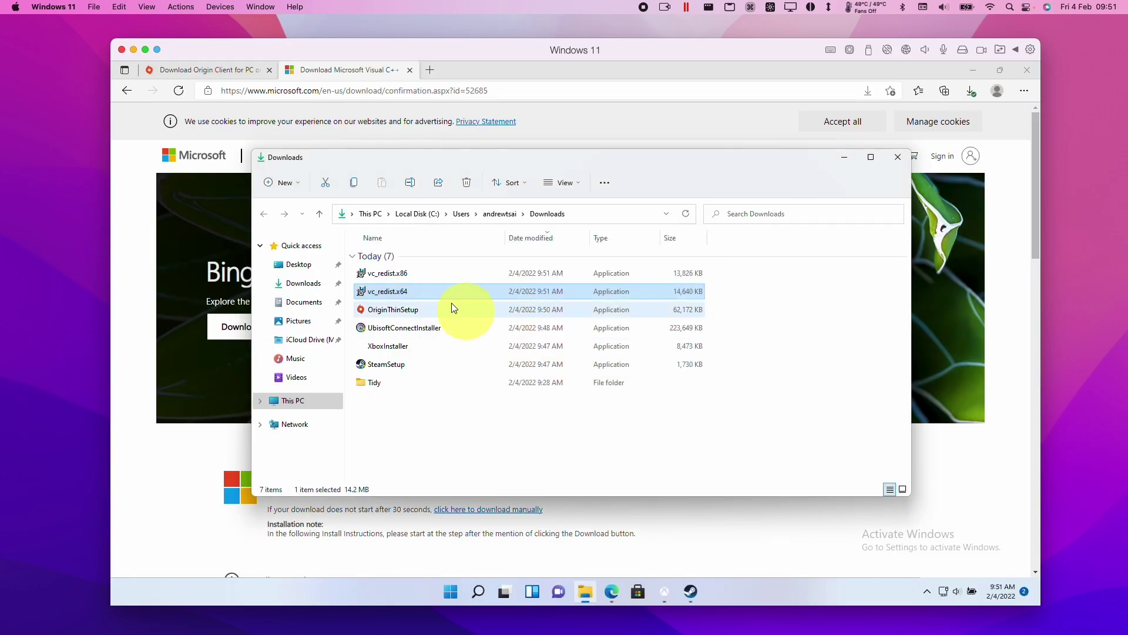
Step: Run vc_redist.x86, accept the license, and install the x86 redistributable
click(399, 273)
double_click(399, 274)
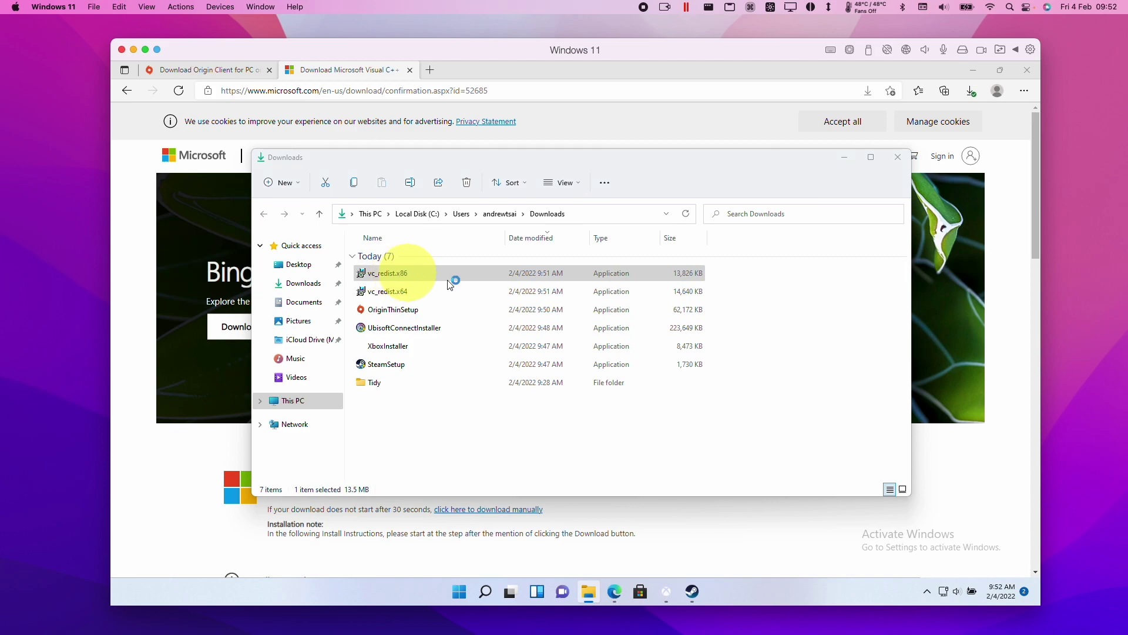
click(445, 373)
click(642, 392)
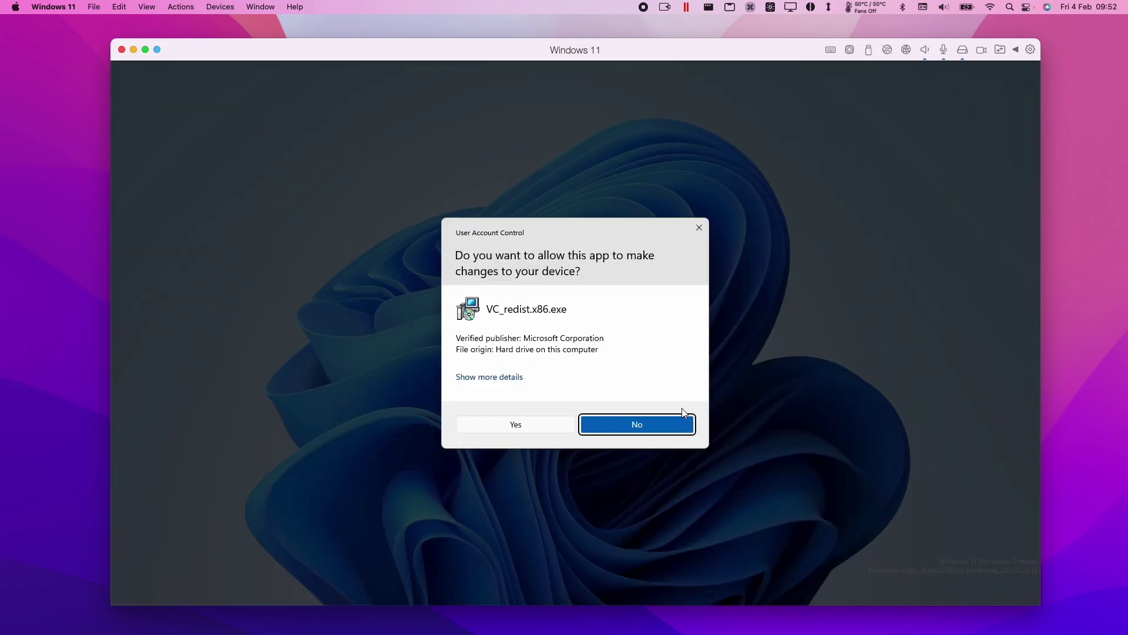
click(547, 424)
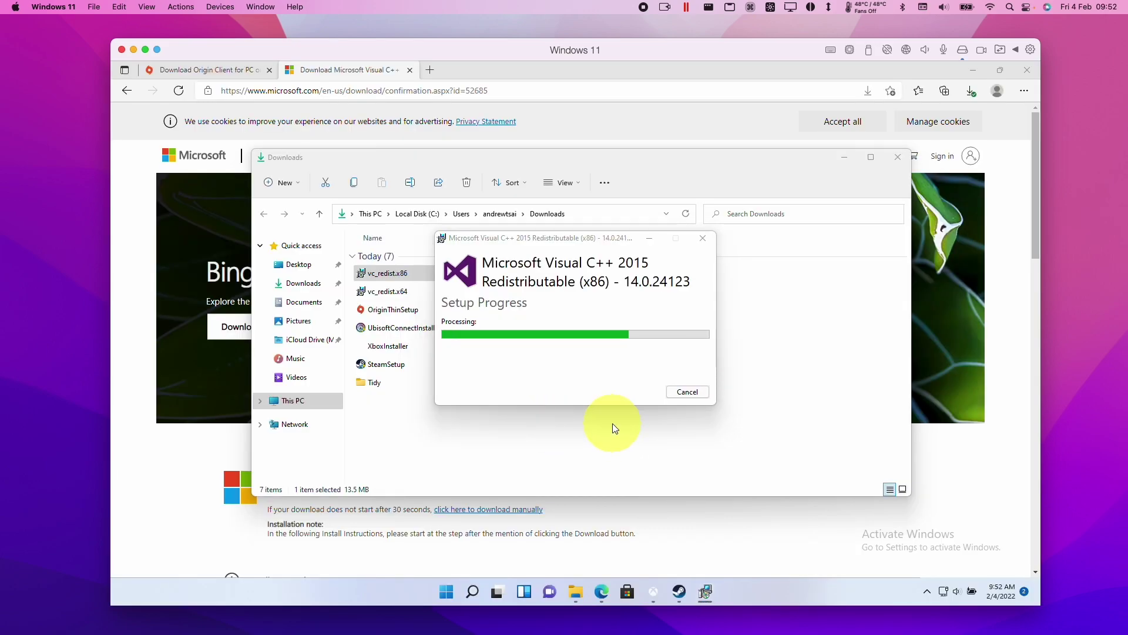
click(687, 393)
click(530, 407)
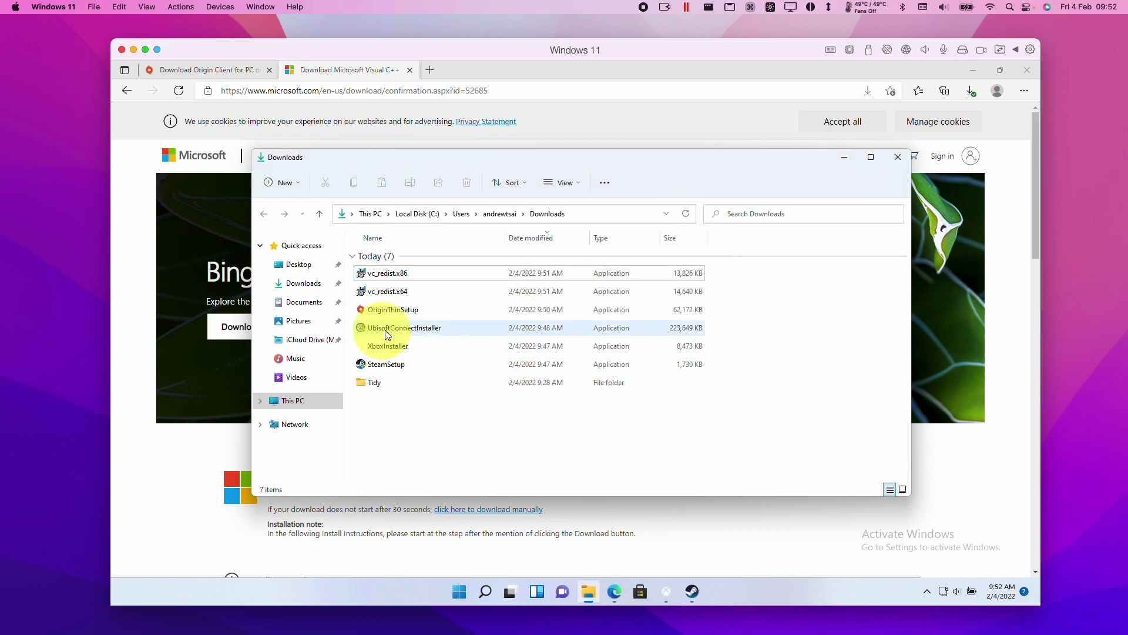
Step: Check the compatibility settings in OriginThinSetup's Properties
click(396, 312)
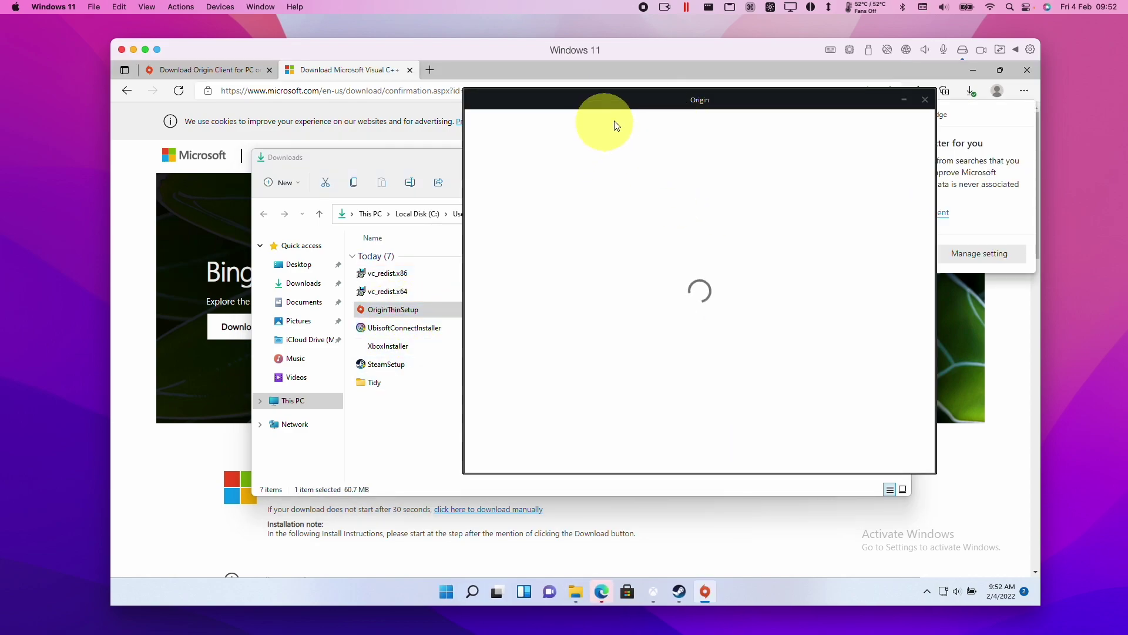
click(397, 276)
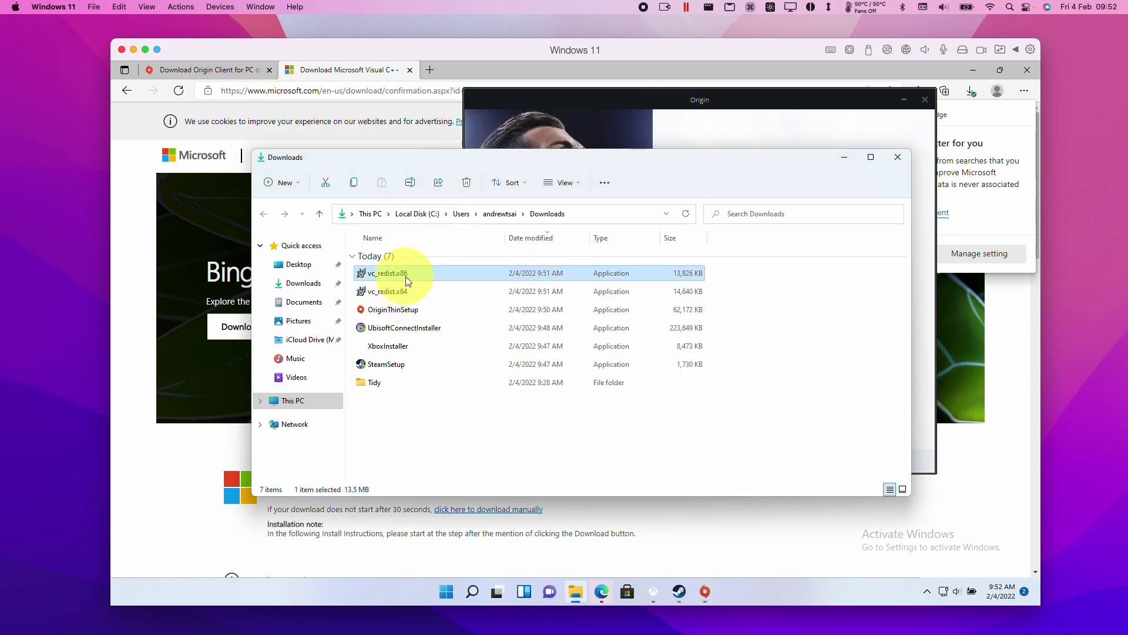
key(alt+Return)
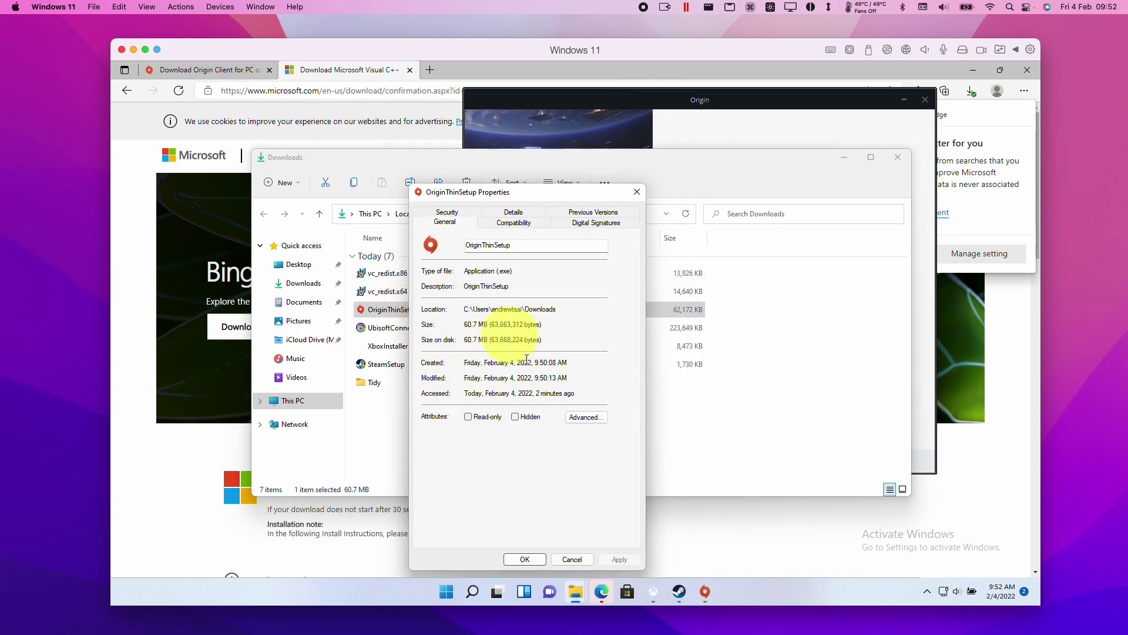
click(509, 228)
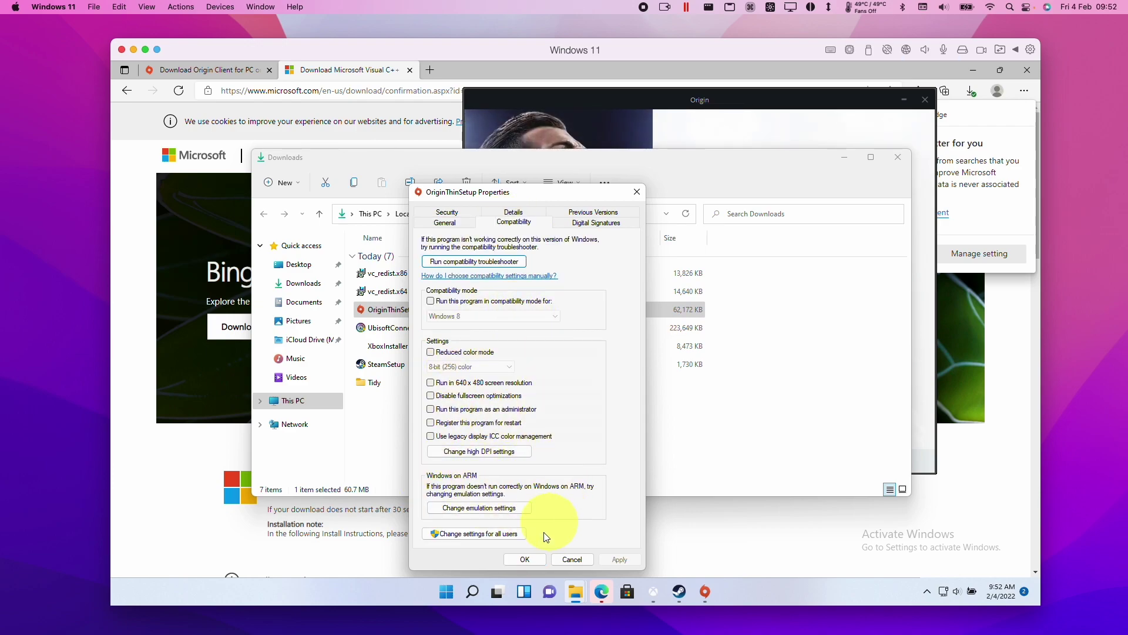
click(529, 559)
click(382, 273)
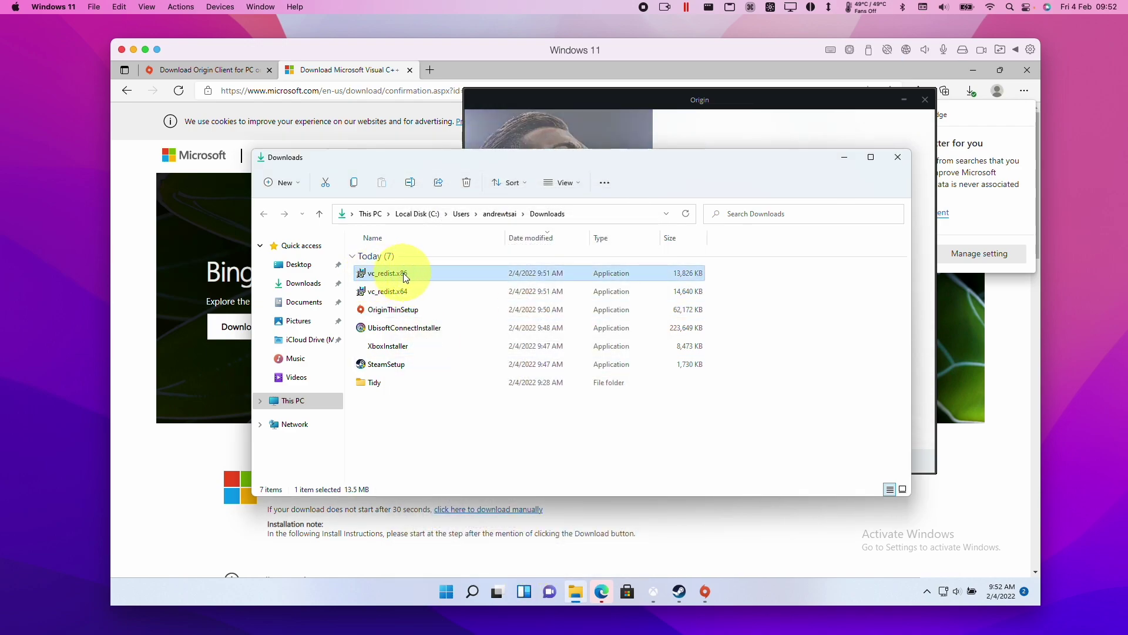
Step: Install Origin with default options, accepting the EULA and approving the UAC prompt
click(578, 109)
click(771, 354)
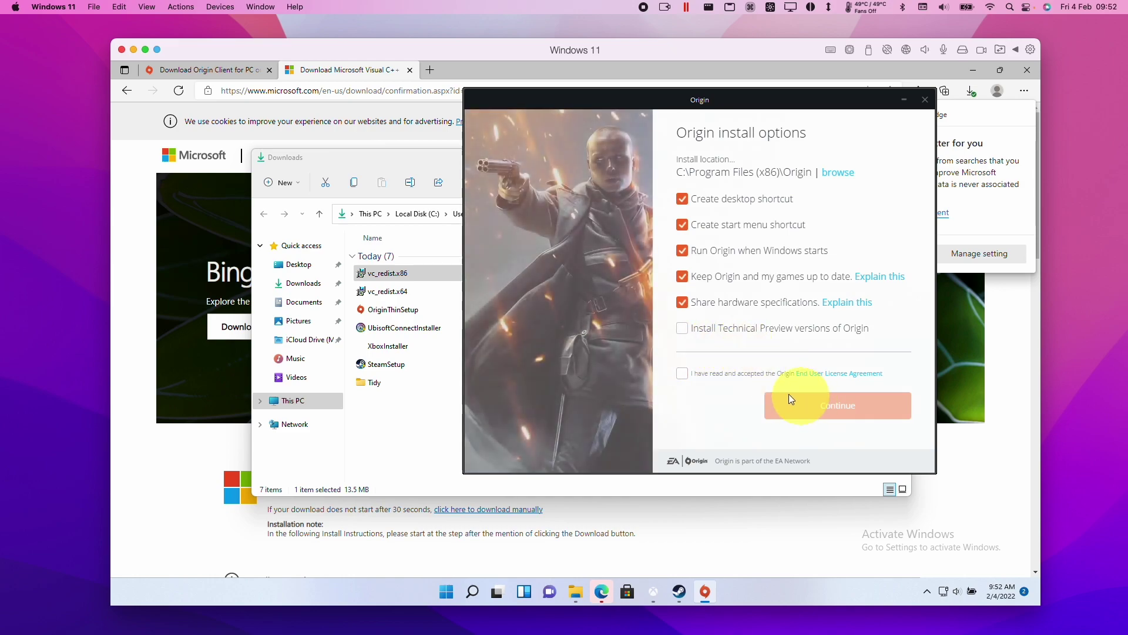
click(717, 377)
click(800, 409)
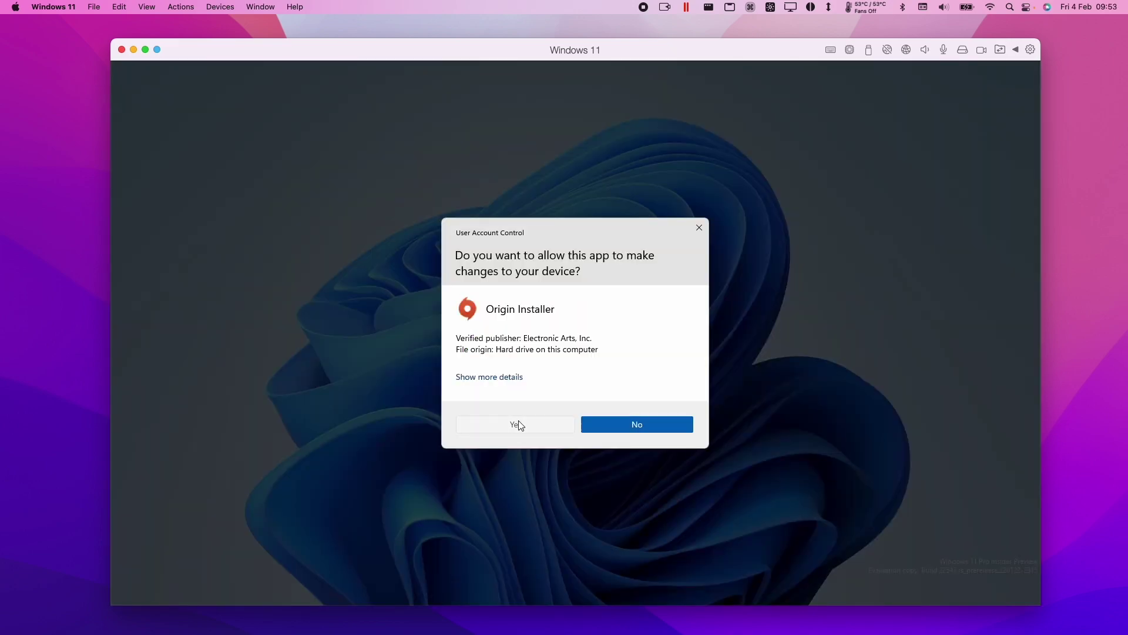
click(517, 424)
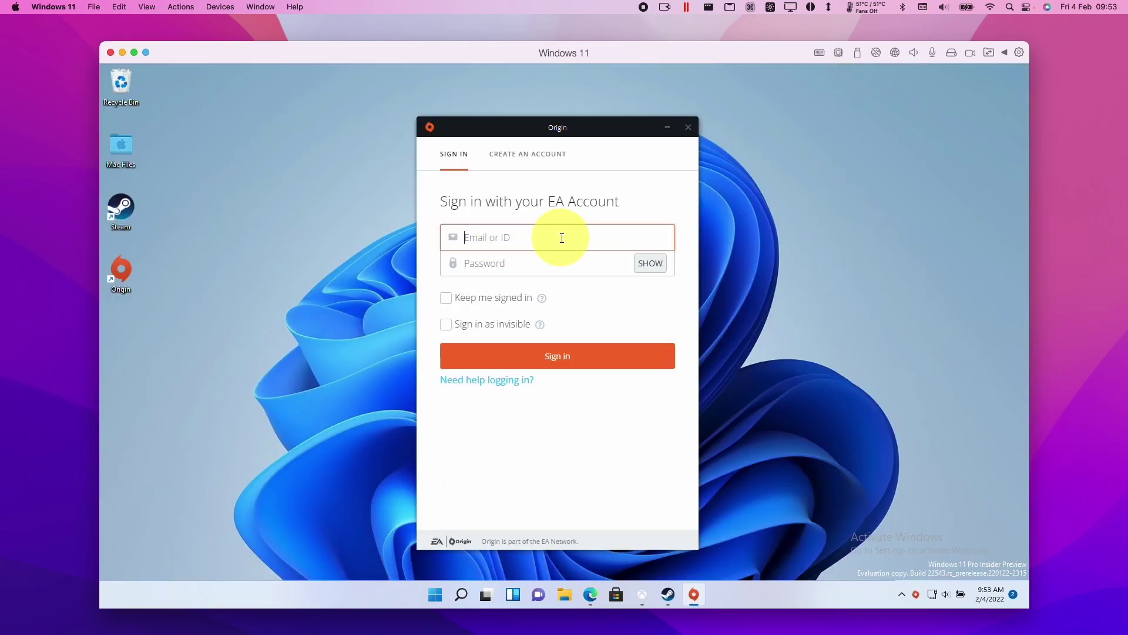
Step: Go from the create-account form back to EA sign-in, then open My Game Library
click(504, 154)
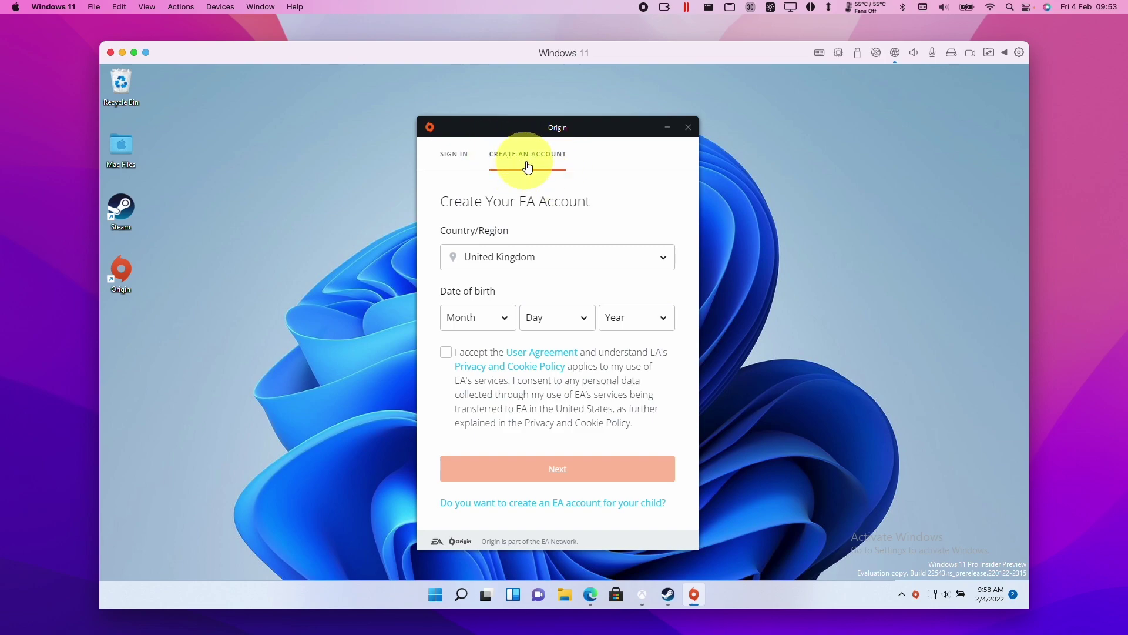
click(463, 156)
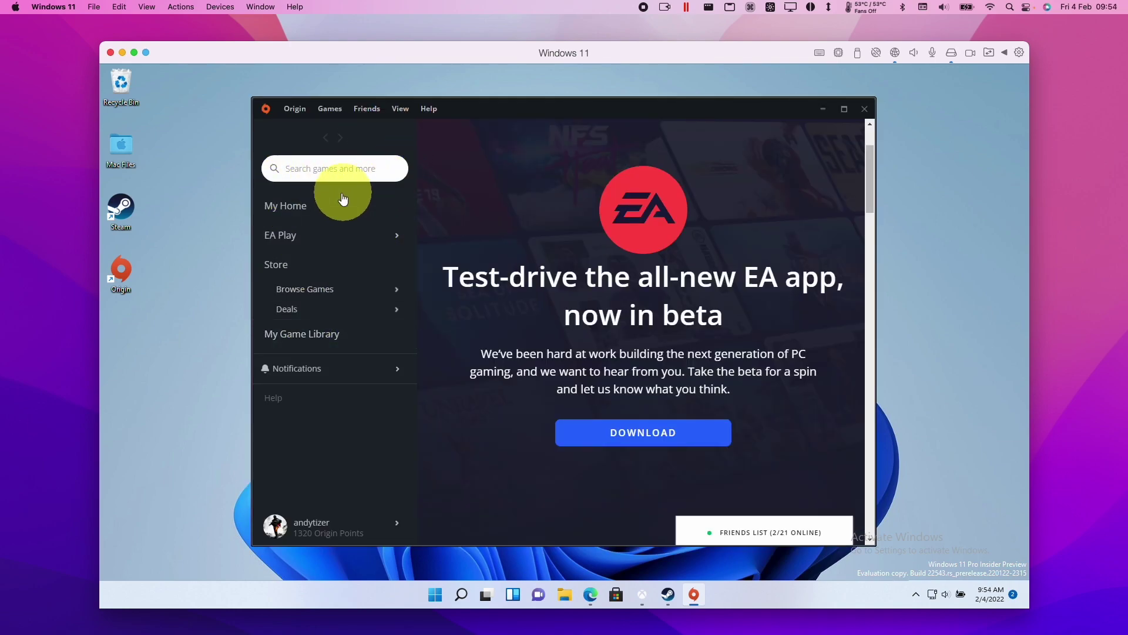
click(313, 335)
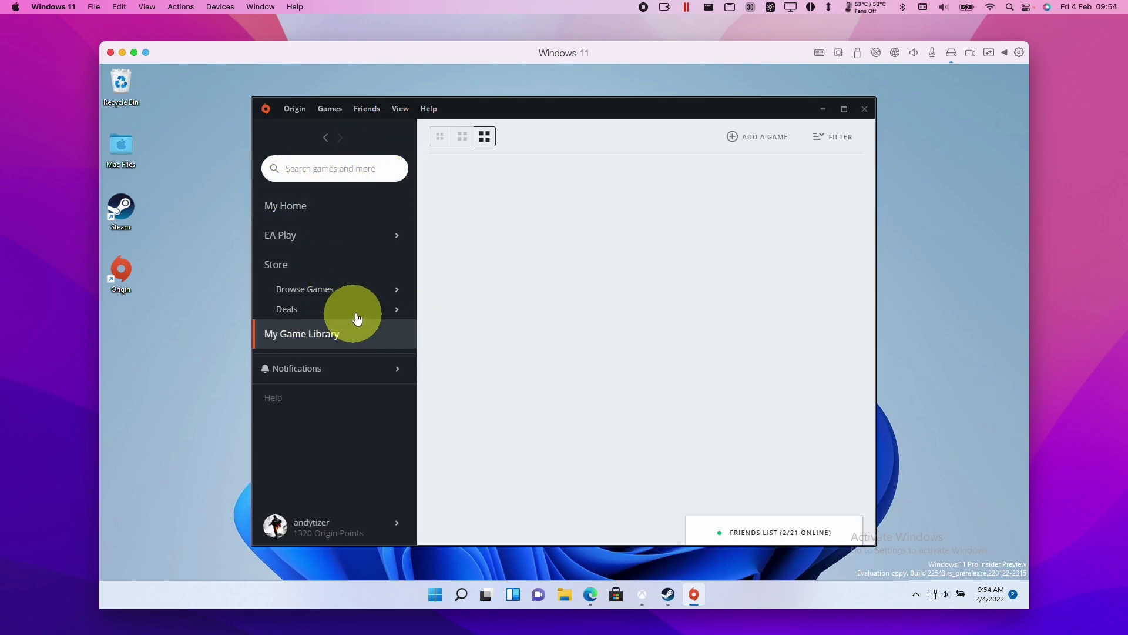
drag(868, 163, 869, 235)
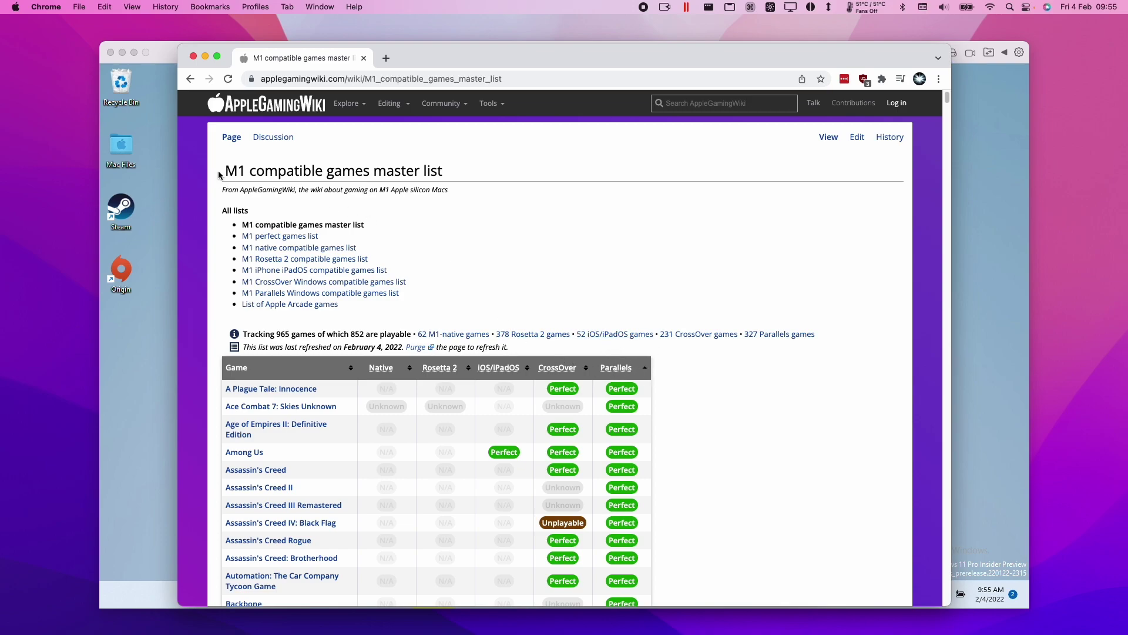
Step: Sort the M1 games table by Parallels rating, reverse the order, and scroll through the results
drag(219, 174, 464, 175)
click(540, 203)
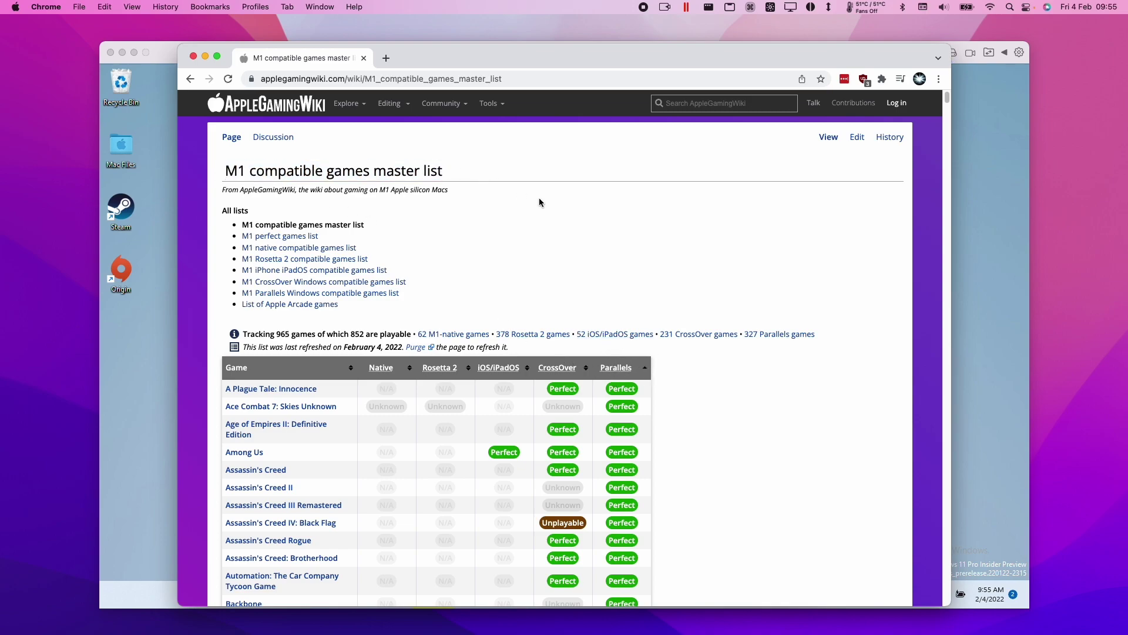
click(620, 369)
click(627, 362)
scroll(592, 355, down, 10)
scroll(412, 359, down, 10)
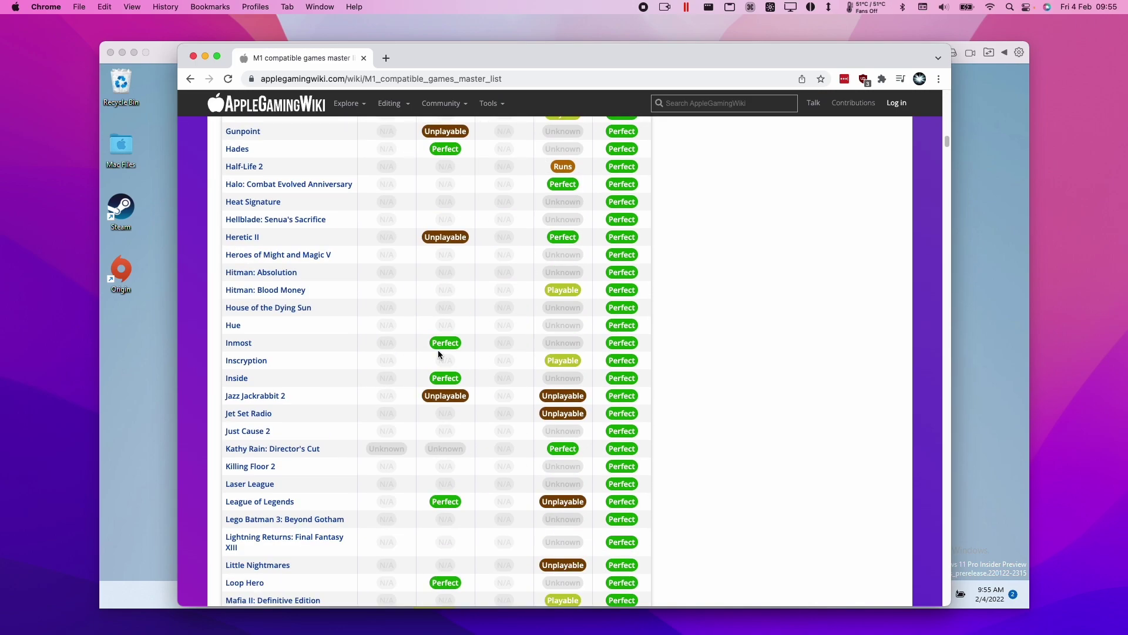